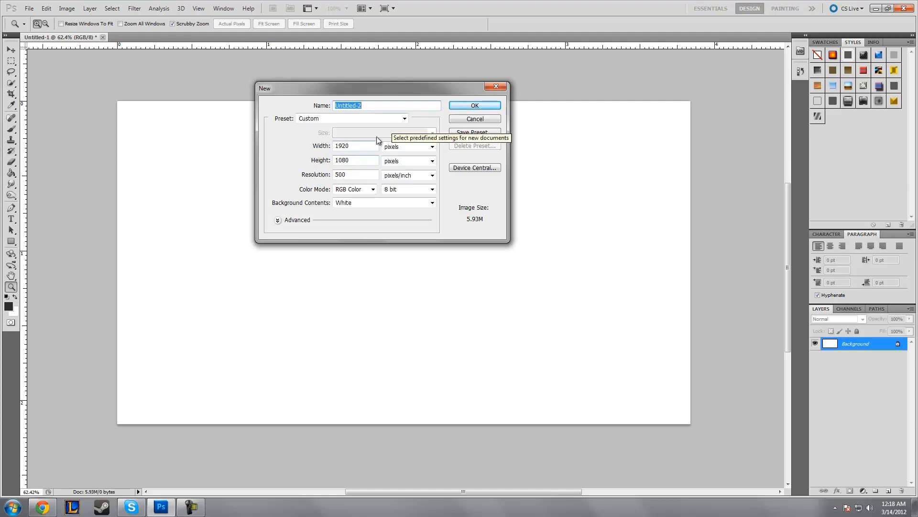
click(354, 146)
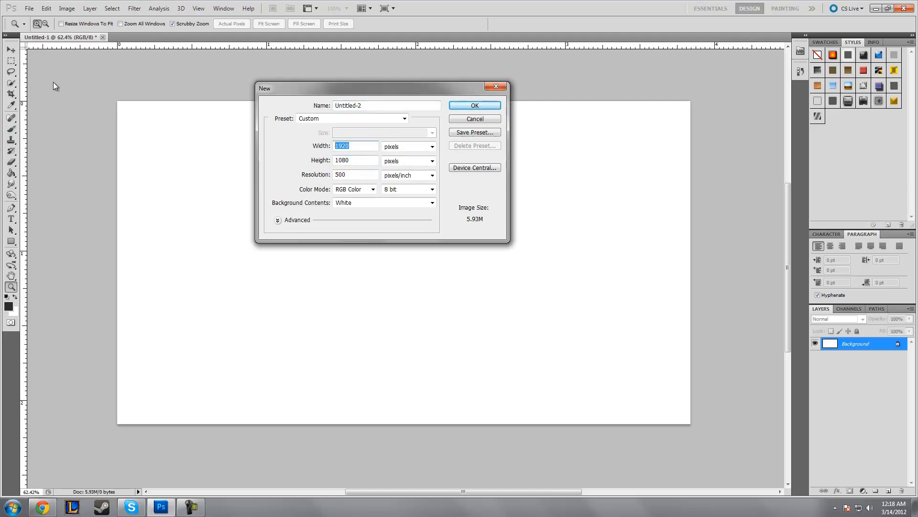
text(1280)
key(Tab)
key(Tab)
text(720)
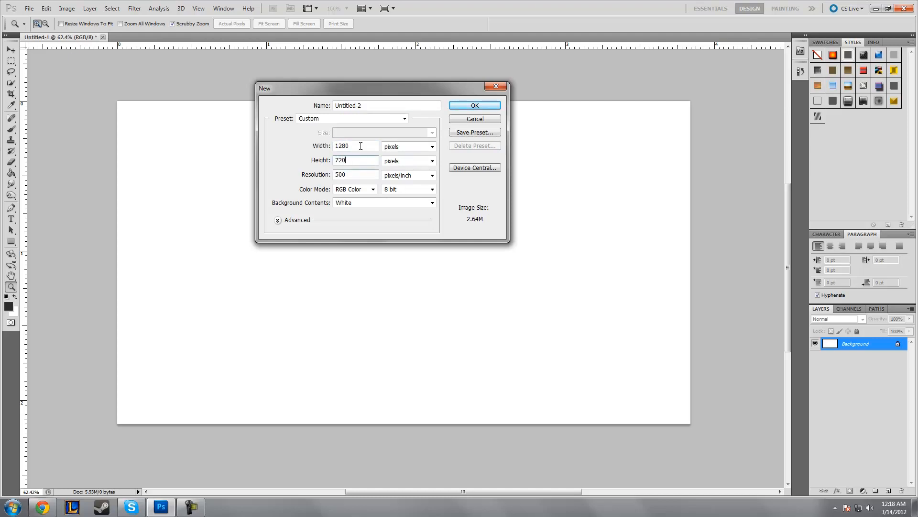
key(shift+Tab)
key(shift+Tab)
text(1920)
key(Tab)
key(Tab)
text(1080)
click(476, 121)
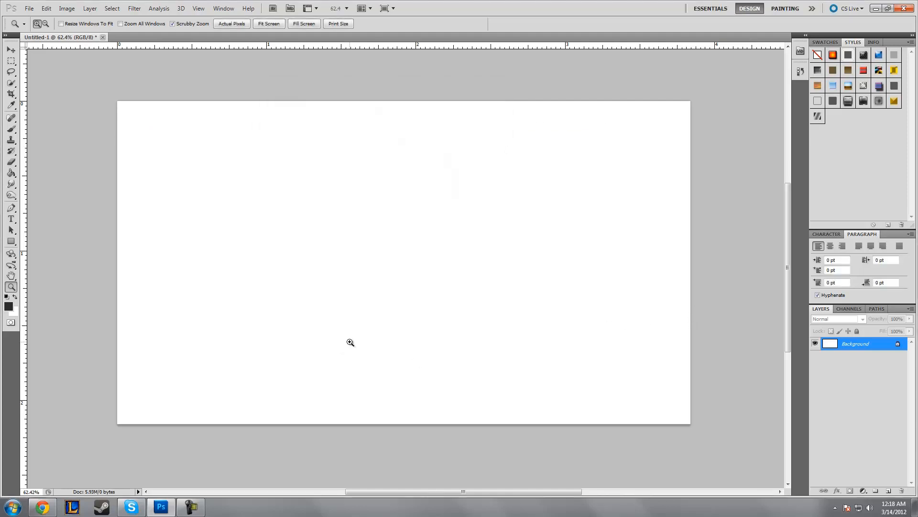
drag(303, 262, 299, 290)
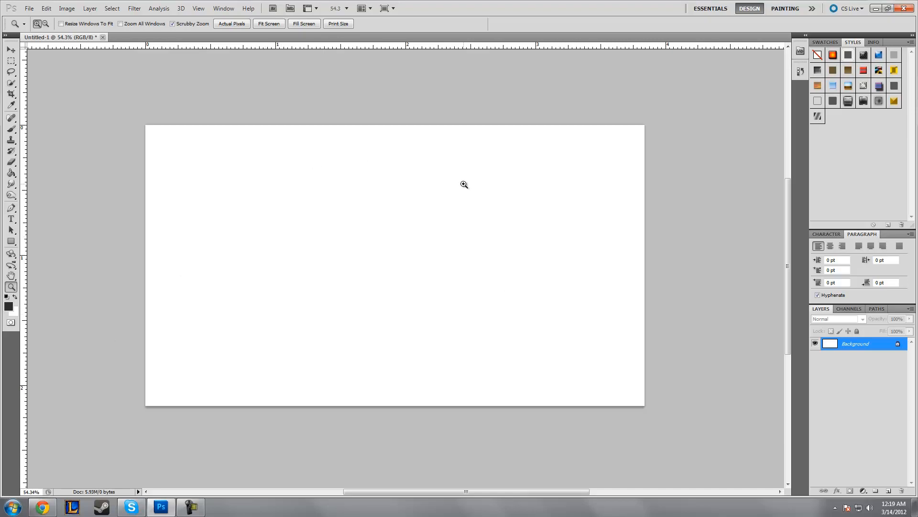
drag(306, 201, 266, 156)
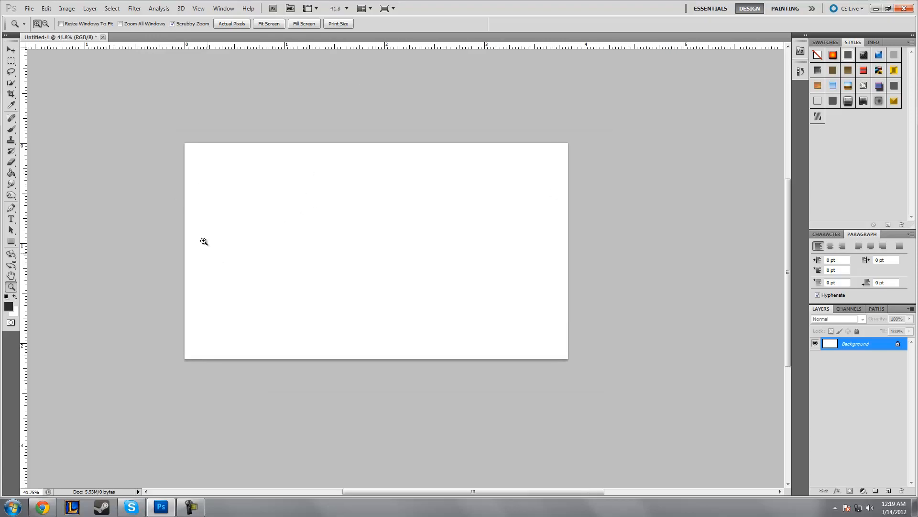
drag(281, 248, 293, 244)
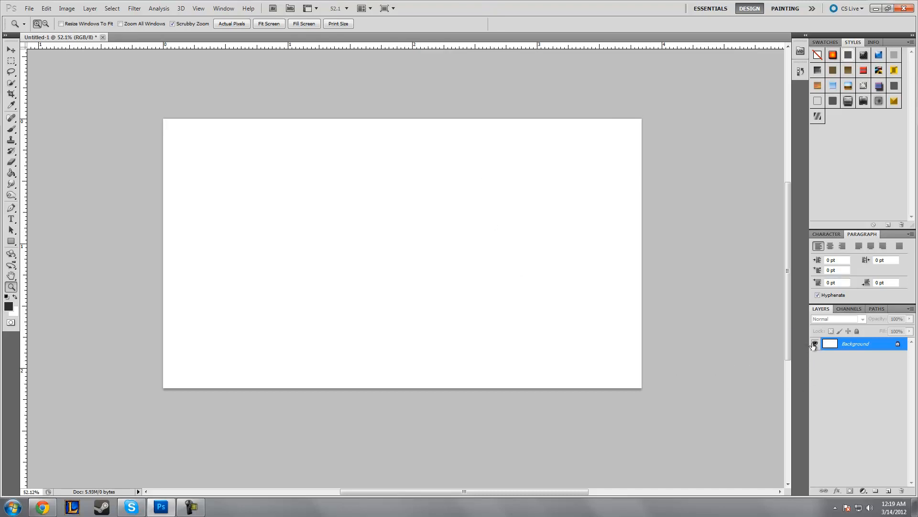
Step: Add a new empty layer above the Background, and toggle the Background's visibility off and back on
click(888, 490)
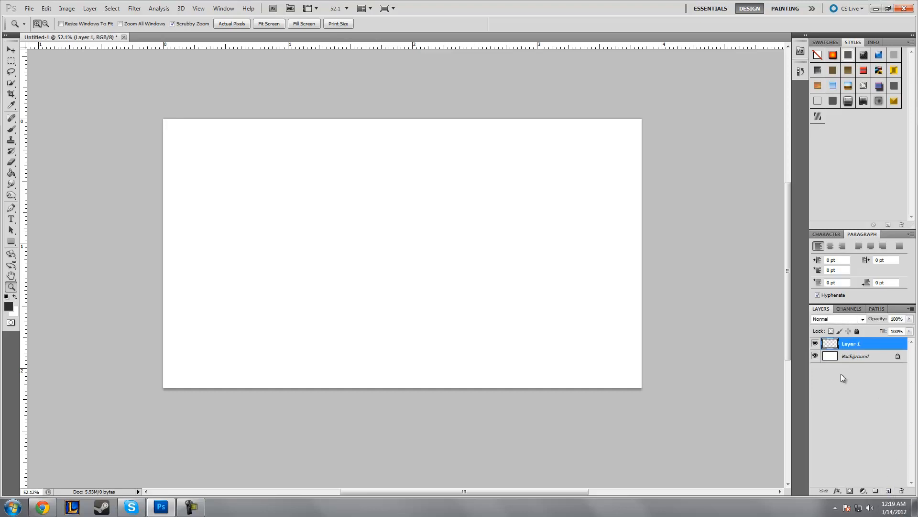
click(830, 359)
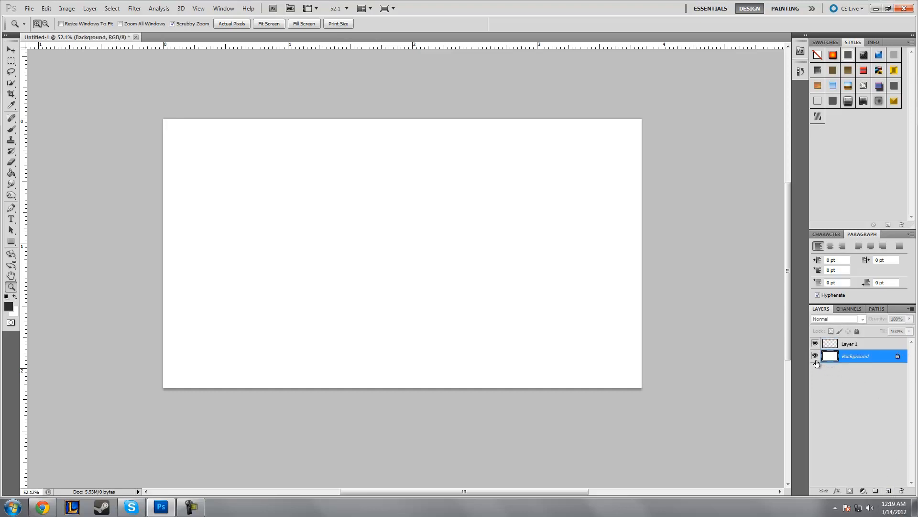
click(815, 357)
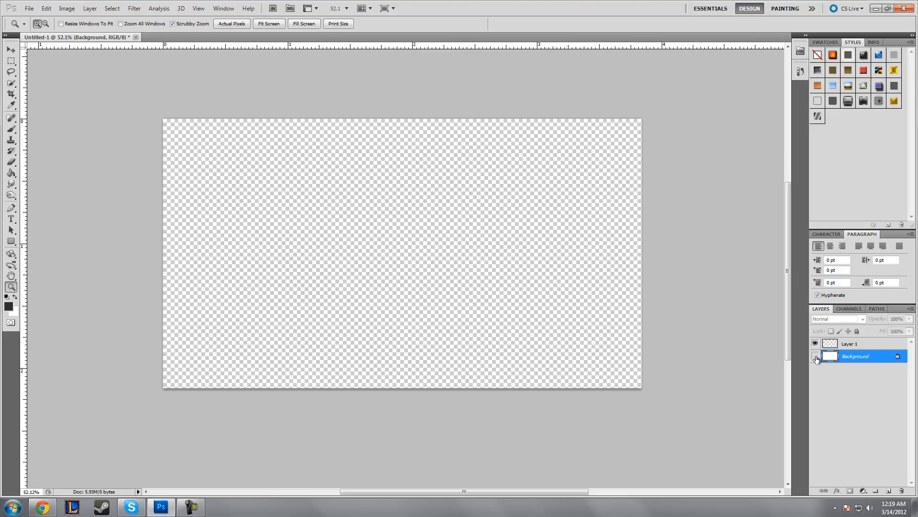
drag(257, 220, 294, 174)
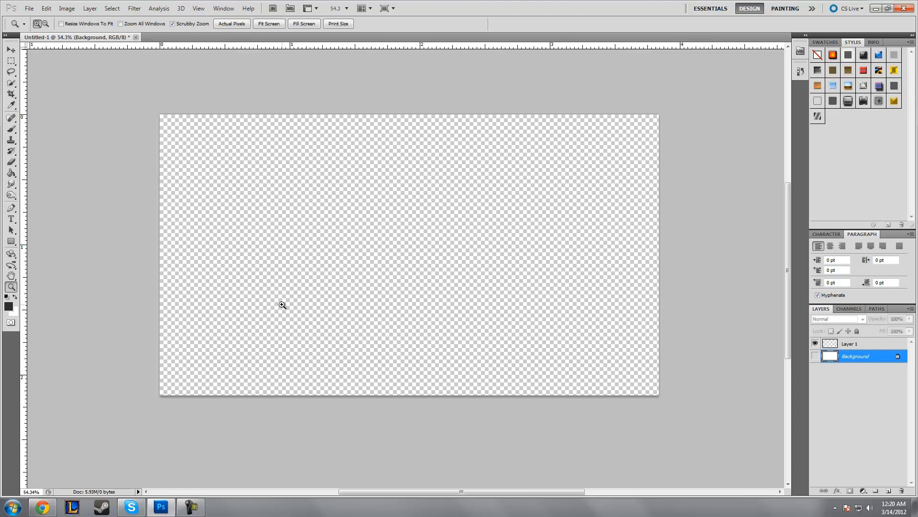
click(846, 345)
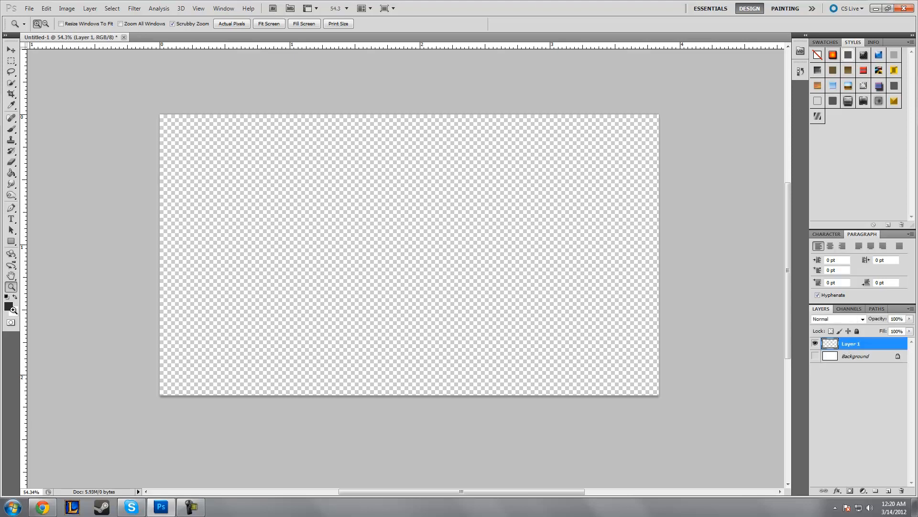
click(815, 357)
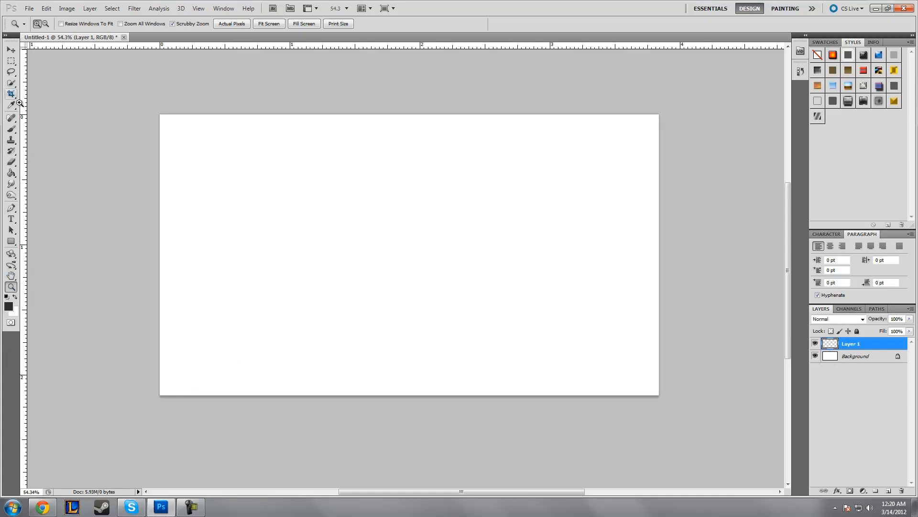
Step: Activate the Rectangle tool and set the foreground colour to a dark grey
click(13, 242)
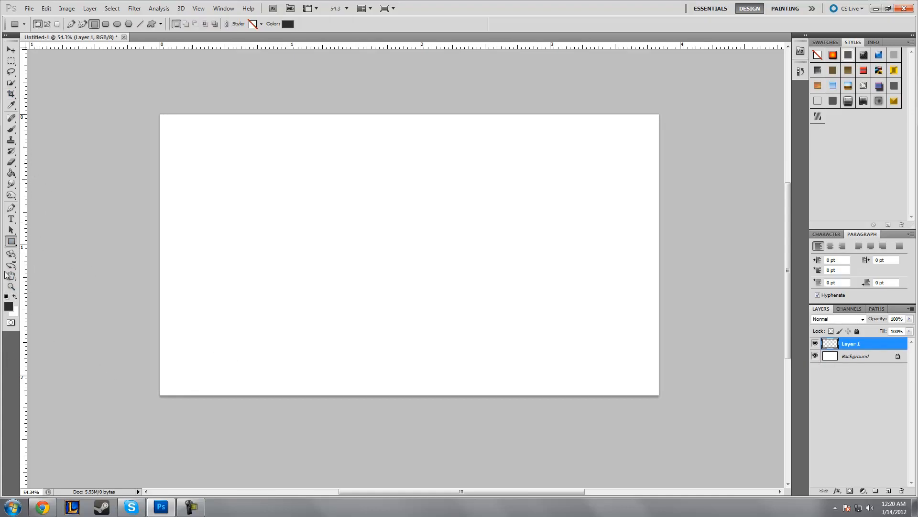
click(14, 244)
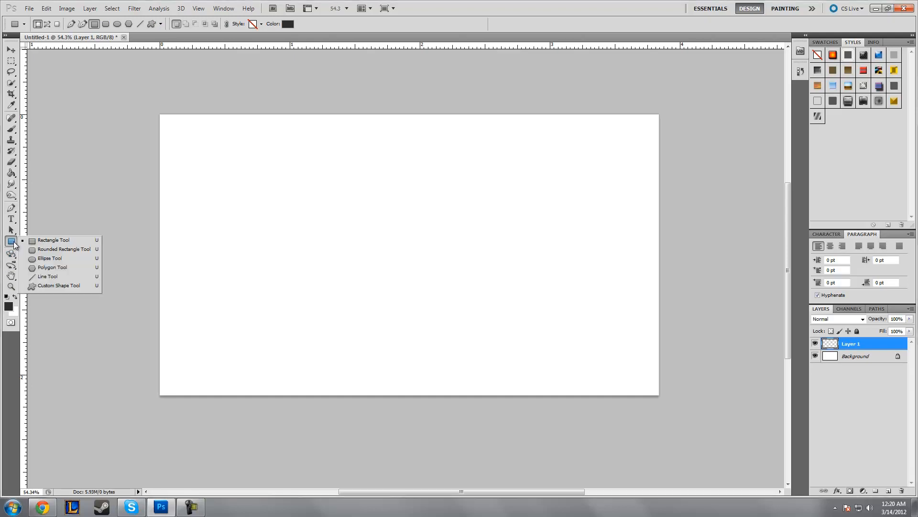
click(60, 243)
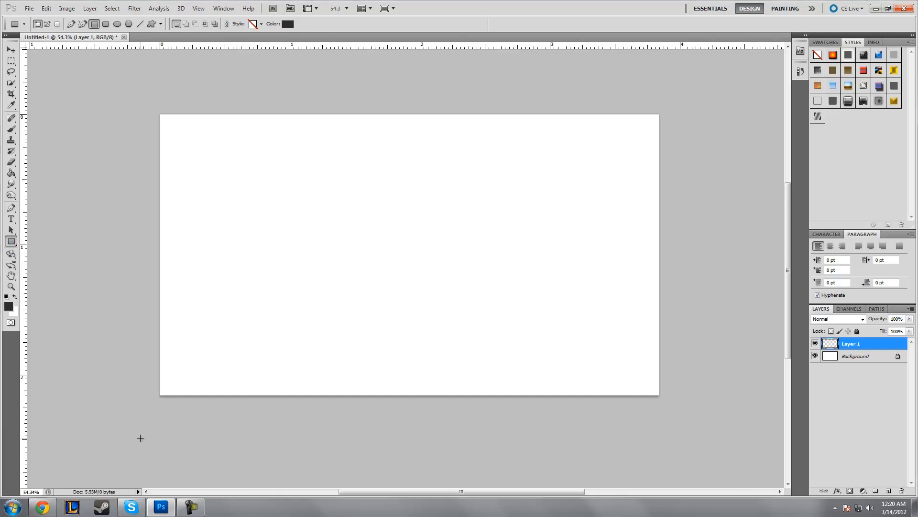
click(9, 306)
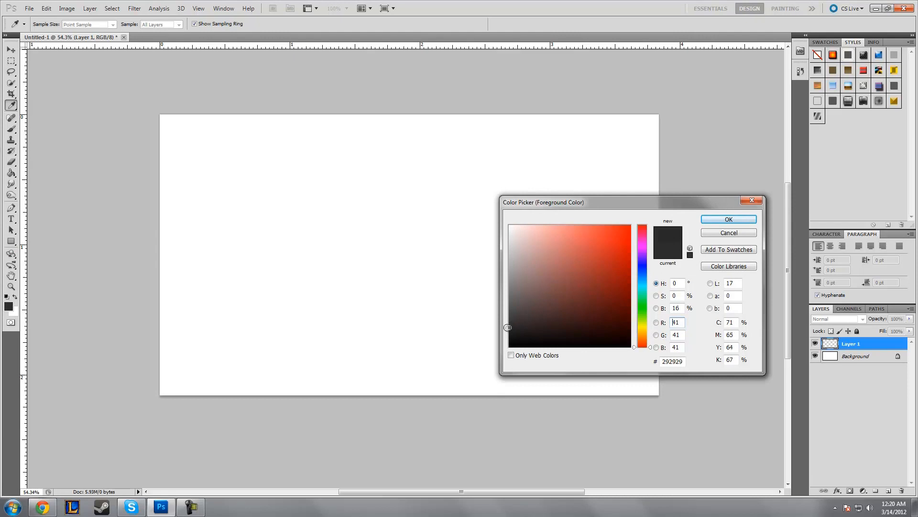
click(506, 323)
click(509, 326)
click(685, 360)
click(718, 222)
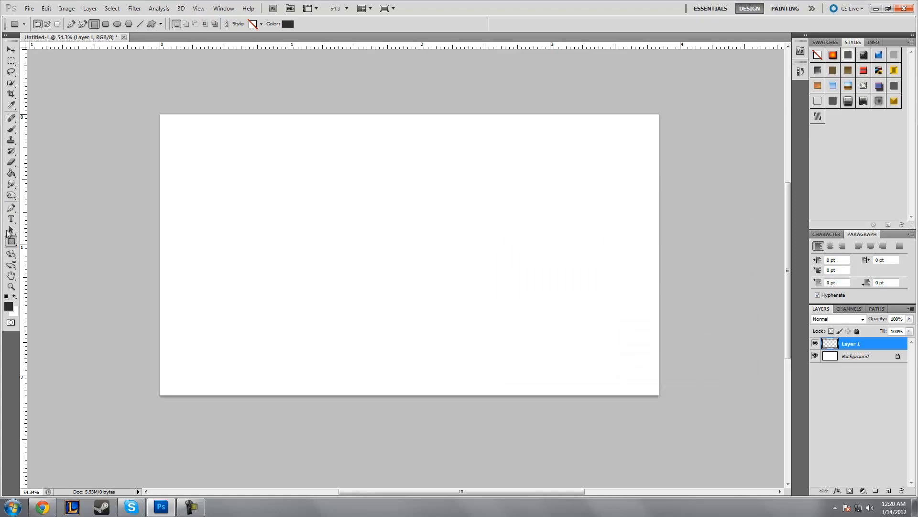
Step: Draw a dark grey rectangle across the full width of the canvas's bottom edge and rasterize its layer
click(11, 241)
right_click(10, 242)
click(56, 243)
drag(127, 419, 706, 361)
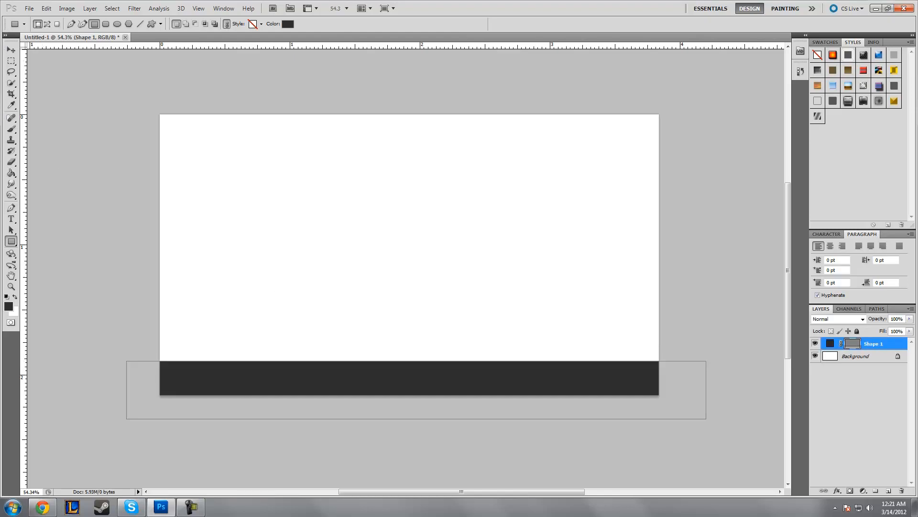
right_click(877, 348)
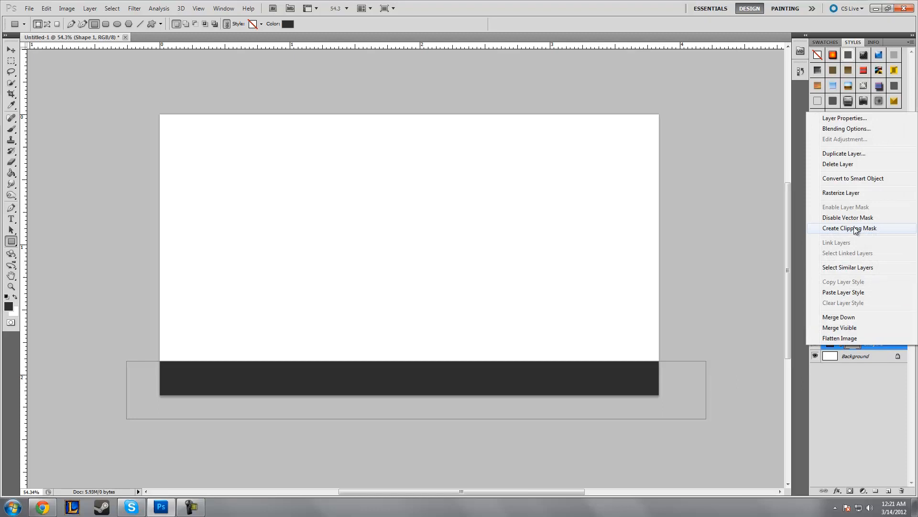
click(852, 191)
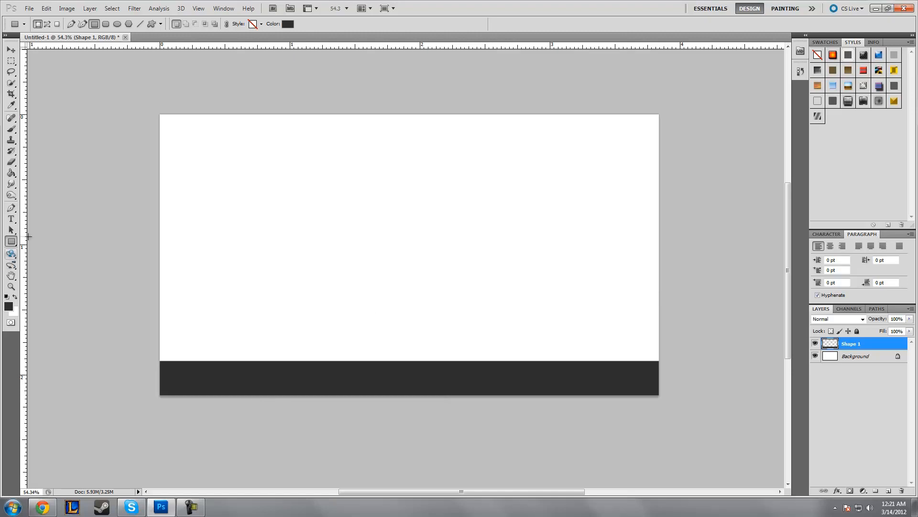
Step: Draw a dark grey vertical rectangle along the canvas's full left edge and rasterize its layer
drag(128, 85, 180, 415)
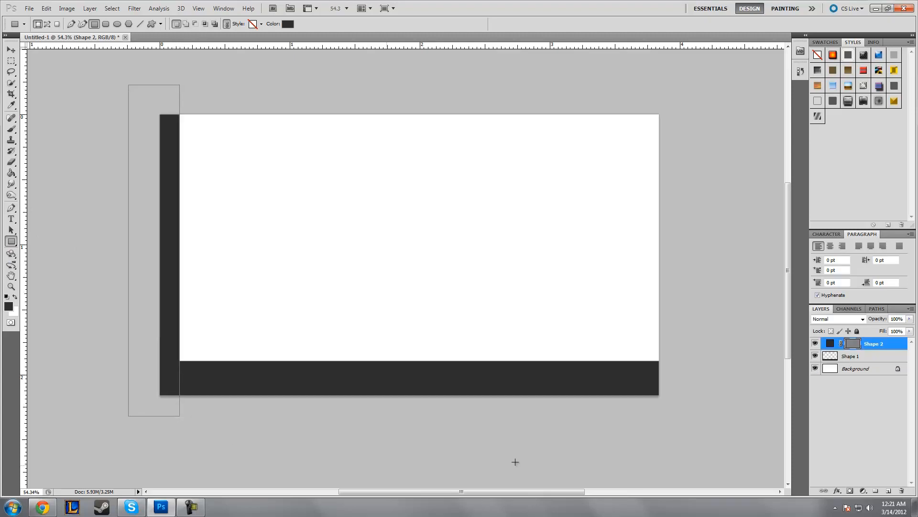
right_click(866, 344)
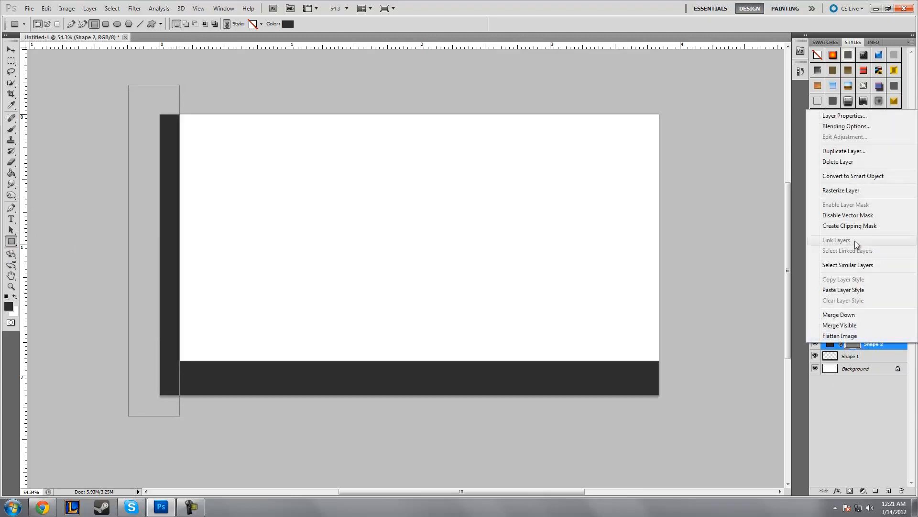
click(852, 190)
Step: Move the left vertical strip partly off the canvas to narrow it, and nudge it slightly back right
key(v)
drag(207, 260, 198, 259)
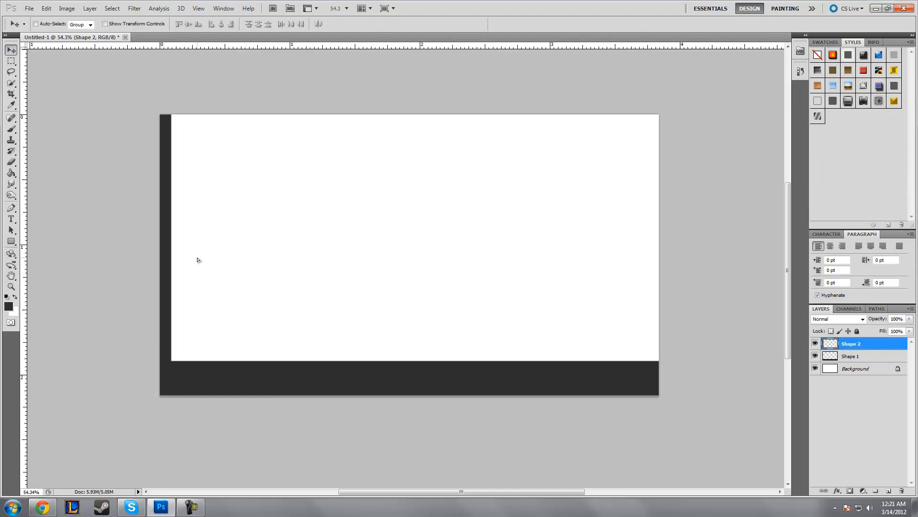
key(Right)
key(Right)
key(Right)
key(Right)
key(Right)
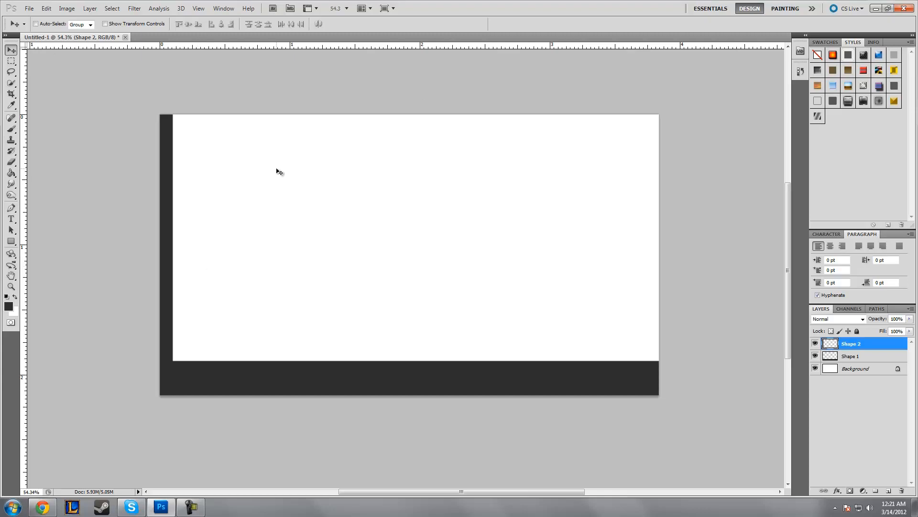
Step: Duplicate the left strip and position the copy along the canvas's right edge, nudging it to a matching width
key(ctrl+j)
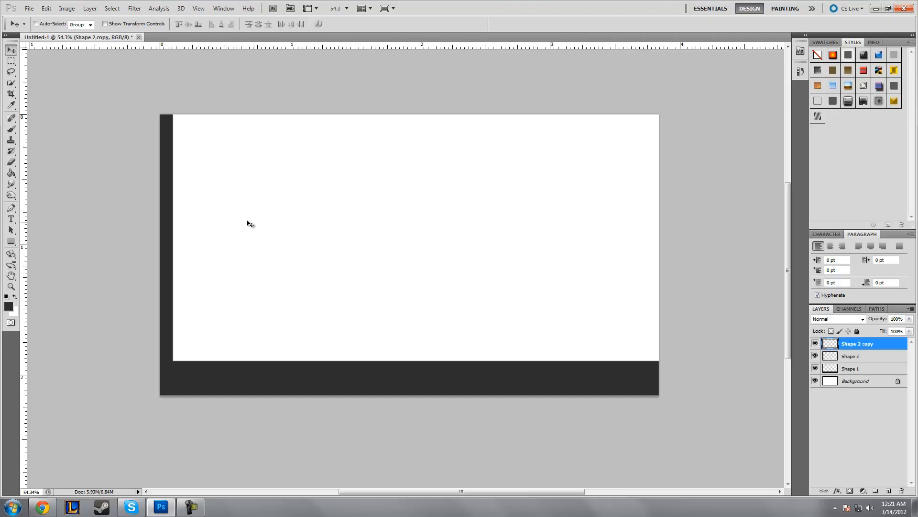
drag(172, 201, 695, 254)
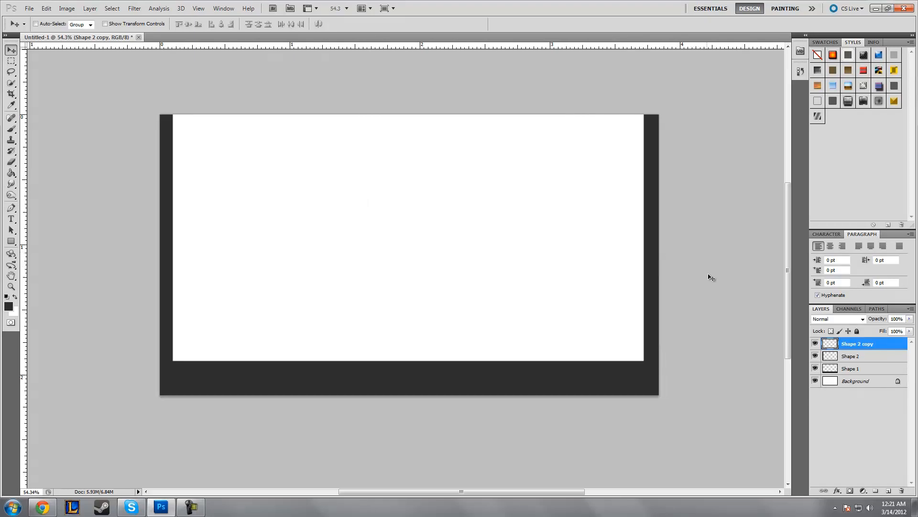
key(Right)
key(Right)
key(Right)
key(Right)
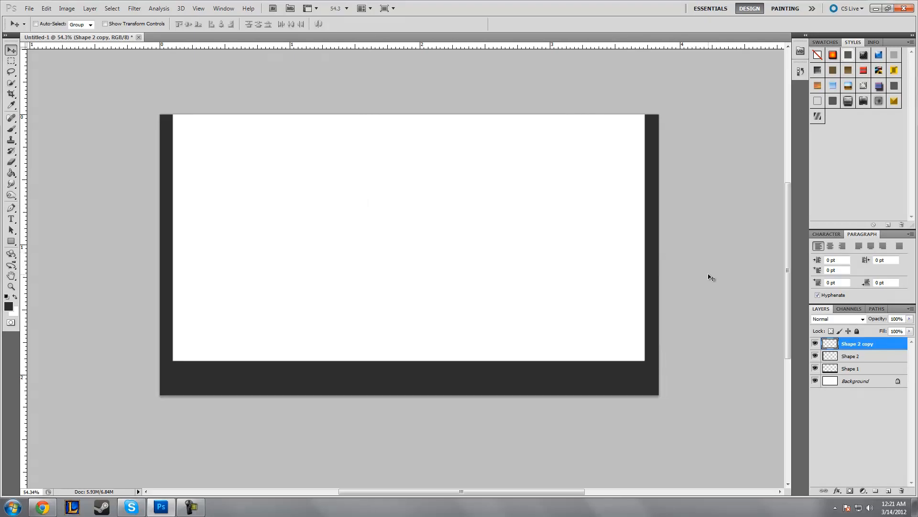
key(Right)
key(Right)
key(Right)
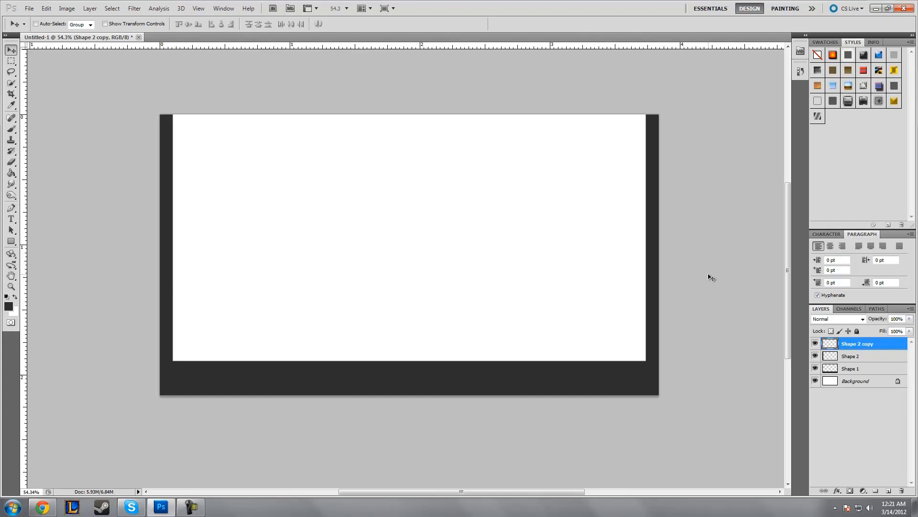
key(Left)
key(Left)
key(Left)
key(Left)
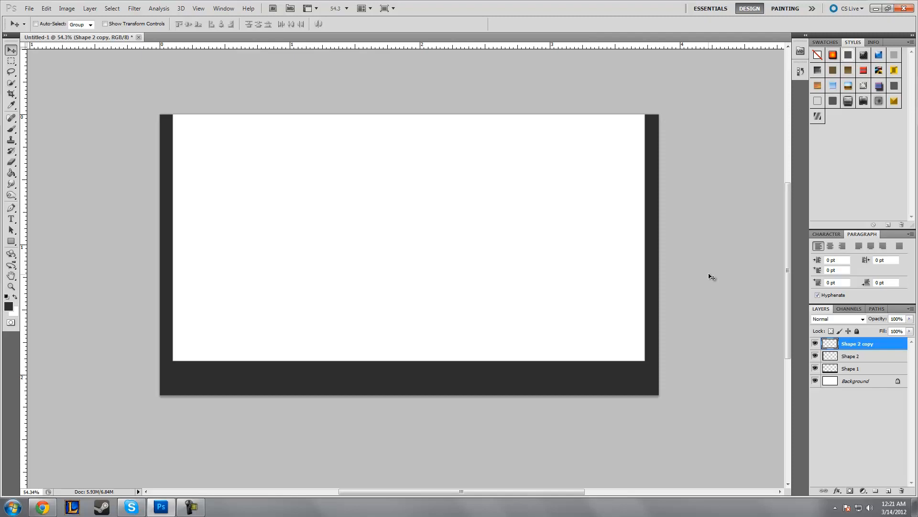
Step: Select the Shape 2 layer and nudge the left strip slightly to the right
click(837, 356)
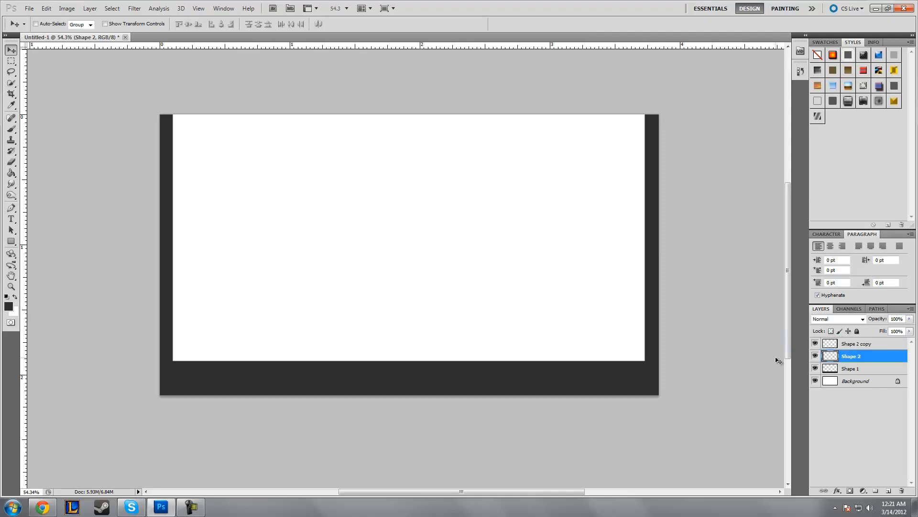
key(Right)
key(Right)
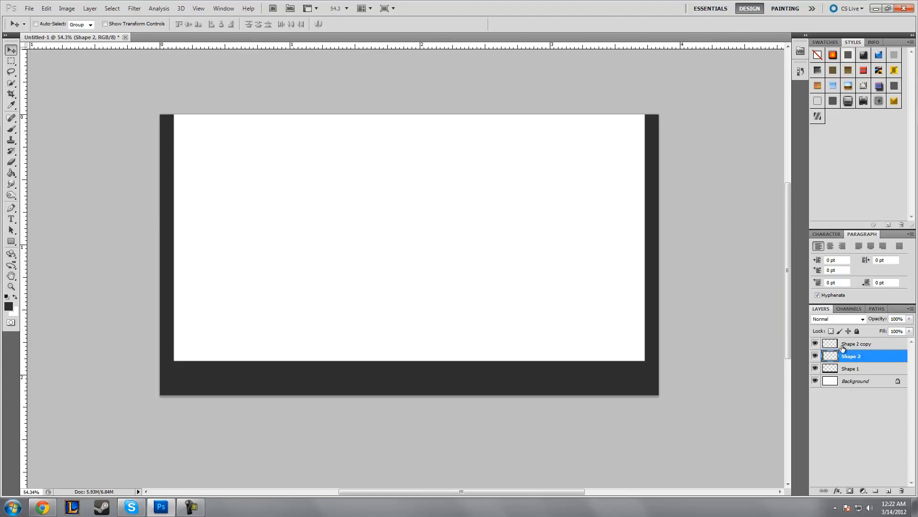
Step: Delete the duplicated strip layer at the canvas's right edge
click(864, 345)
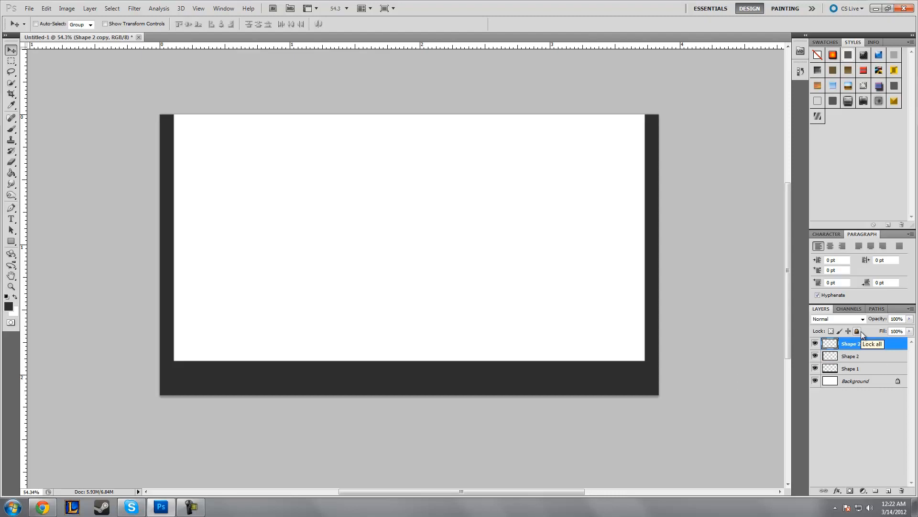
key(Delete)
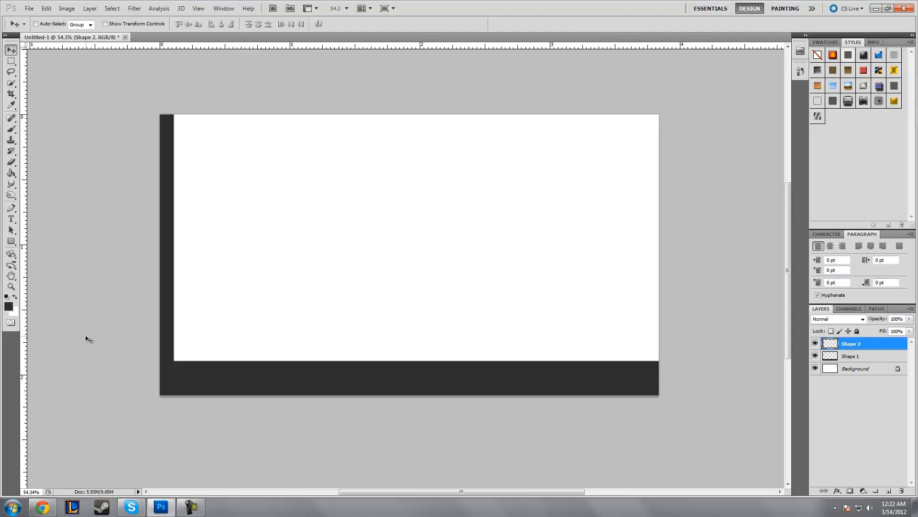
Step: Draw a closed Pen path beside the left strip that cuts an angled notch into the lower part of its inner edge
click(11, 286)
mouse_move(133, 236)
mouse_down()
mouse_move(166, 229)
mouse_move(135, 224)
mouse_up()
scroll(163, 229, down, 2)
scroll(178, 246, up, 5)
scroll(113, 312, down, 1)
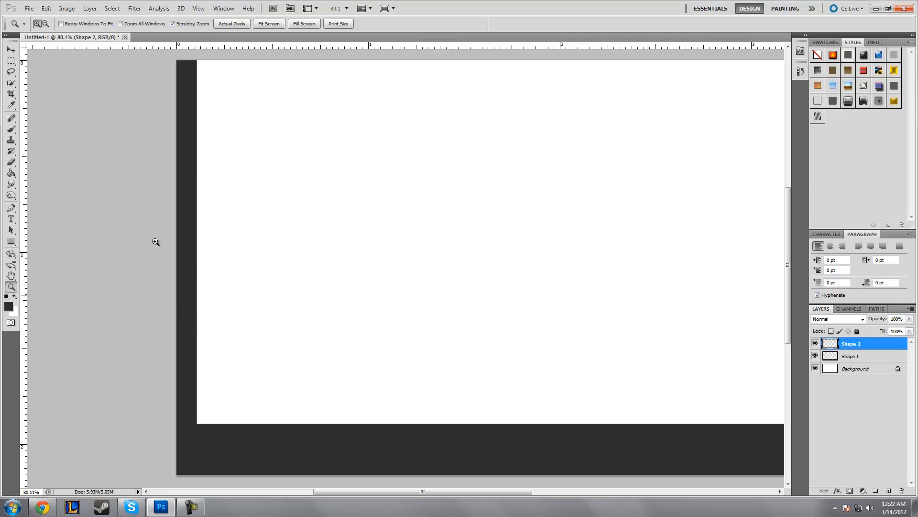
click(12, 207)
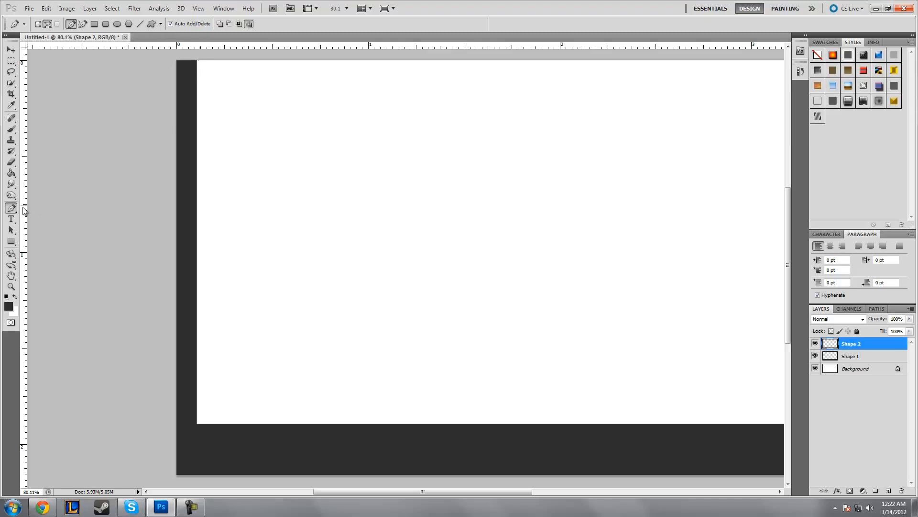
click(204, 57)
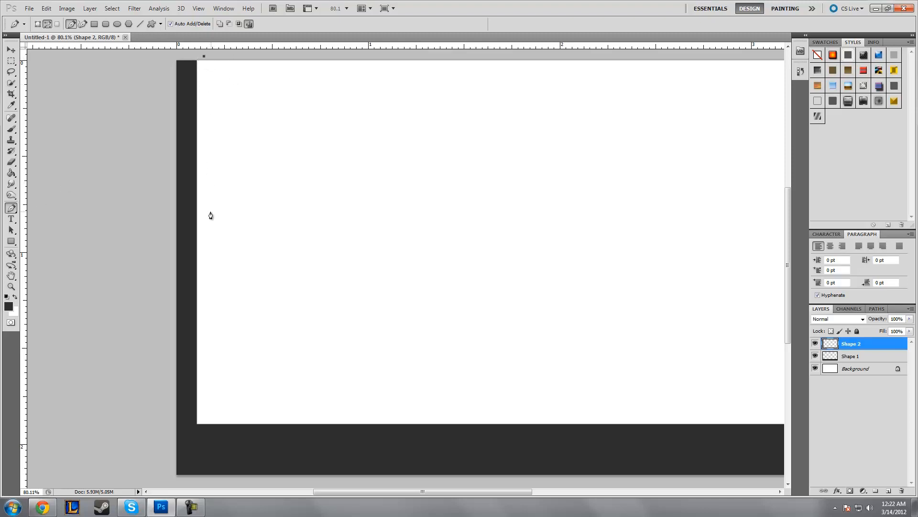
click(204, 302)
click(190, 377)
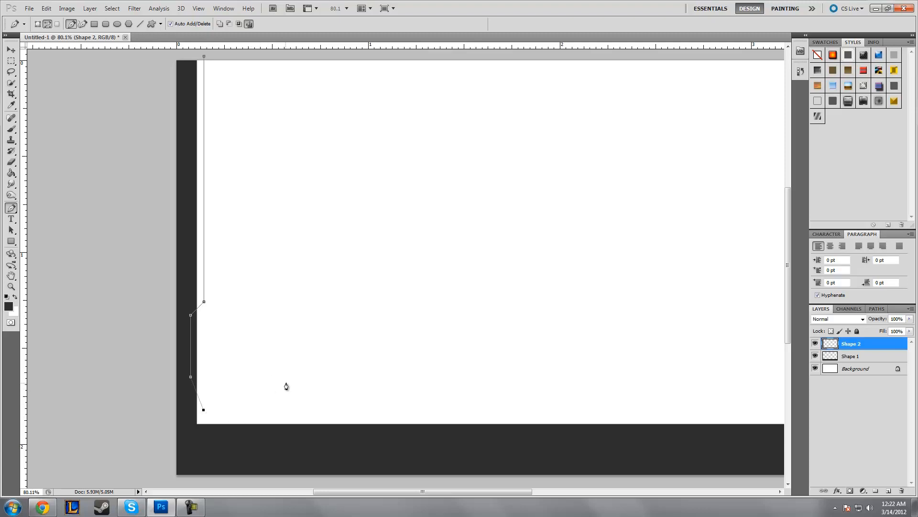
click(320, 341)
click(361, 215)
click(363, 160)
click(347, 110)
click(203, 56)
Step: Turn the path into a new selection with 0 px feather, delete that area from the left strip and deselect
right_click(248, 143)
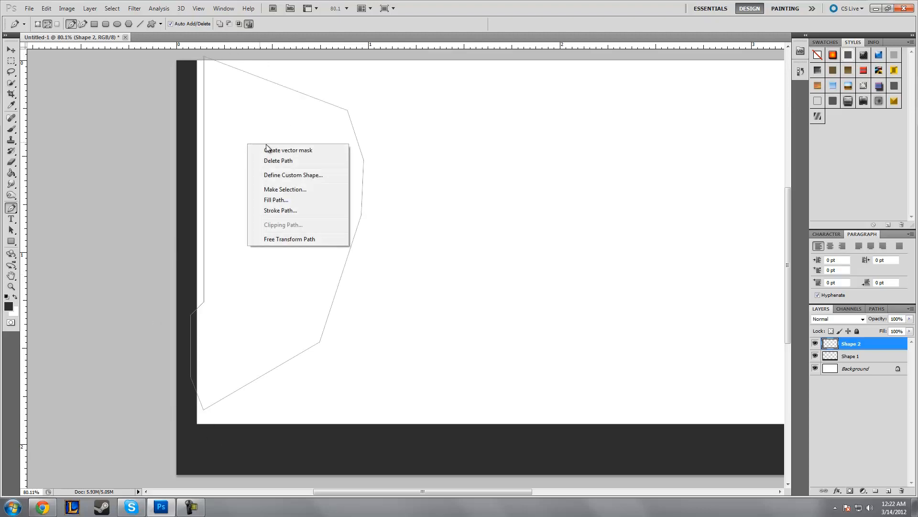
click(283, 189)
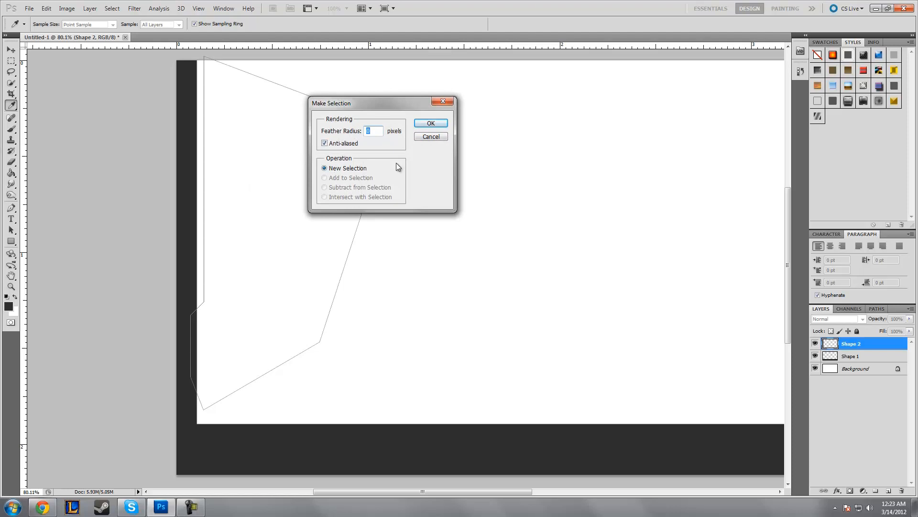
click(430, 124)
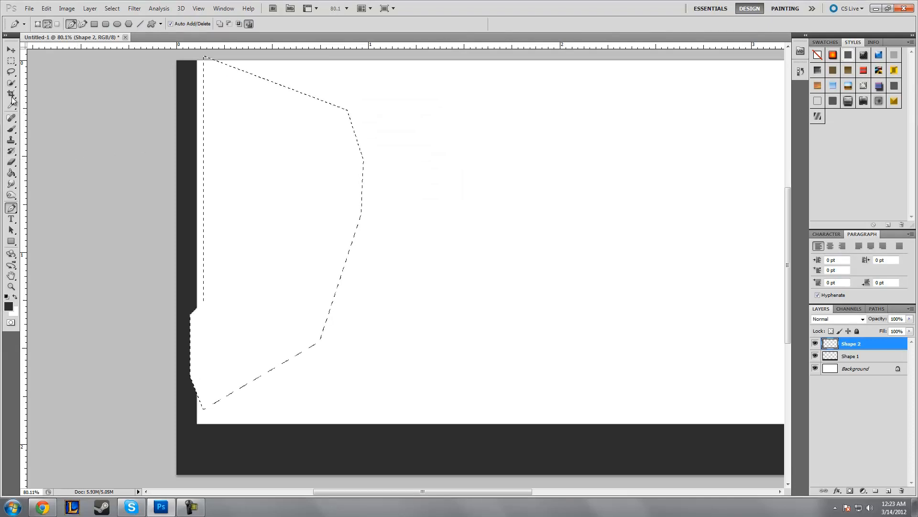
key(m)
right_click(249, 178)
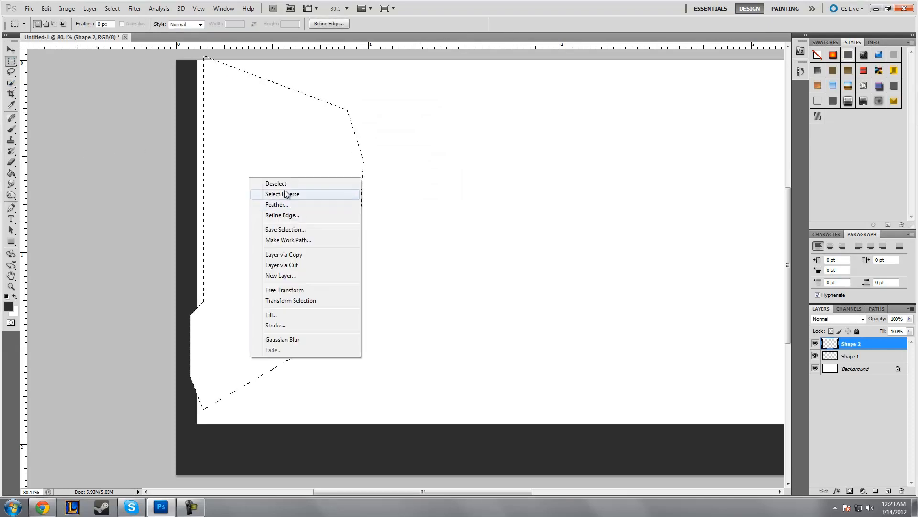
click(283, 184)
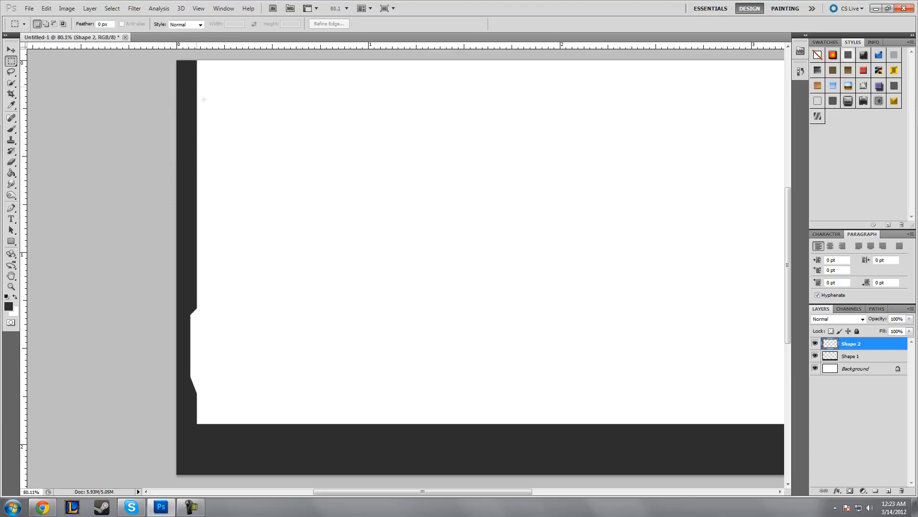
right_click(197, 122)
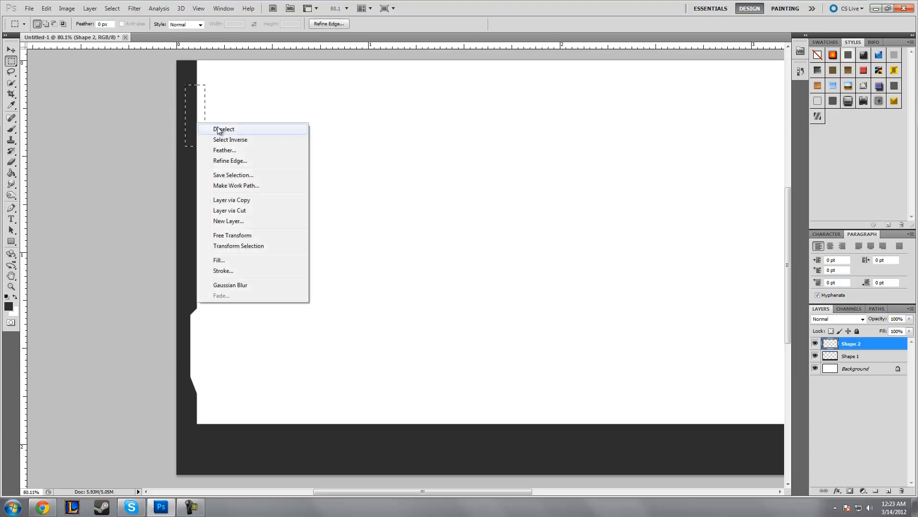
click(204, 127)
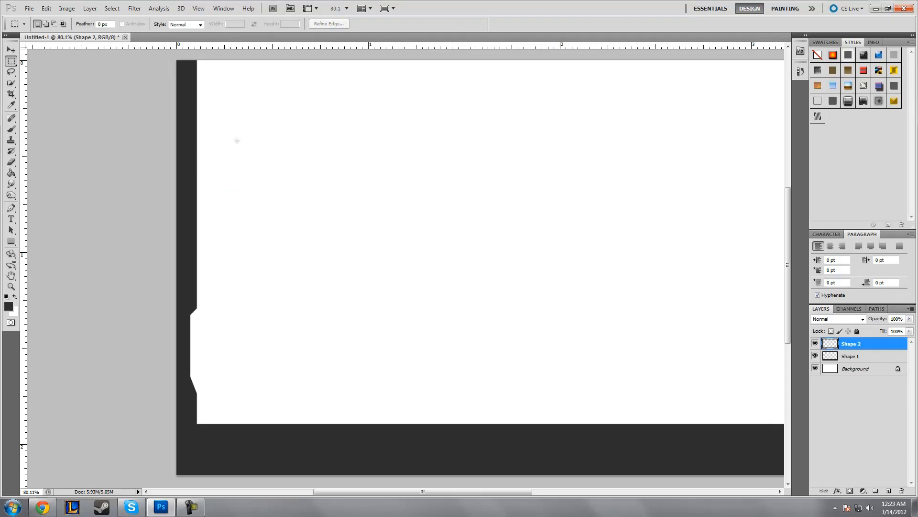
Step: Duplicate the notched Shape 2 strip layer and flip the copy horizontally
click(12, 286)
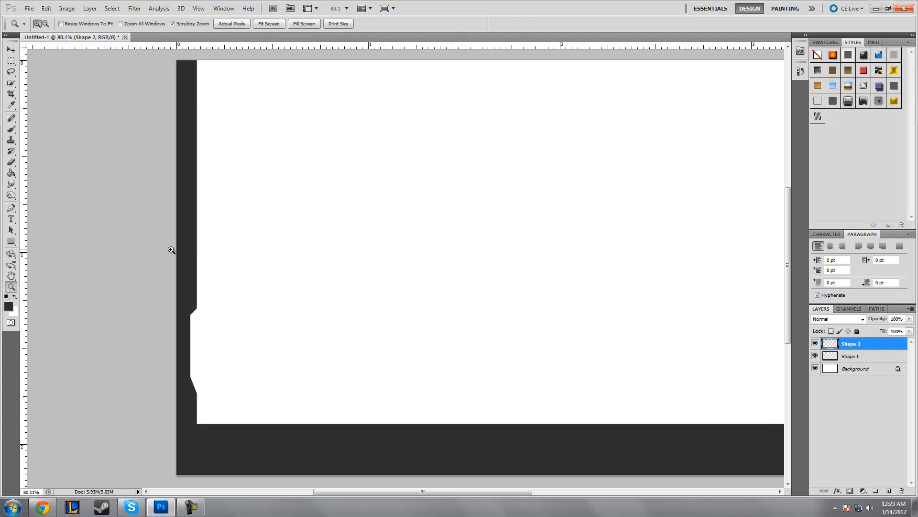
drag(172, 250, 155, 271)
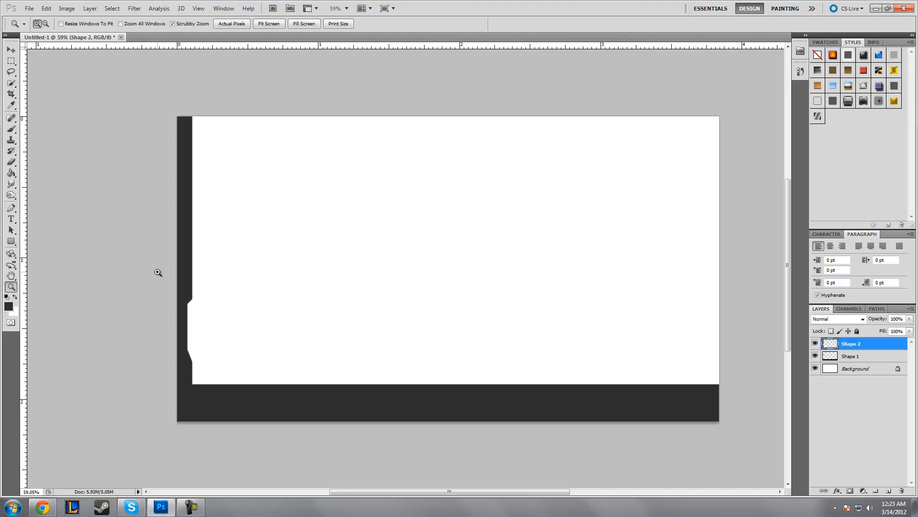
key(ctrl+j)
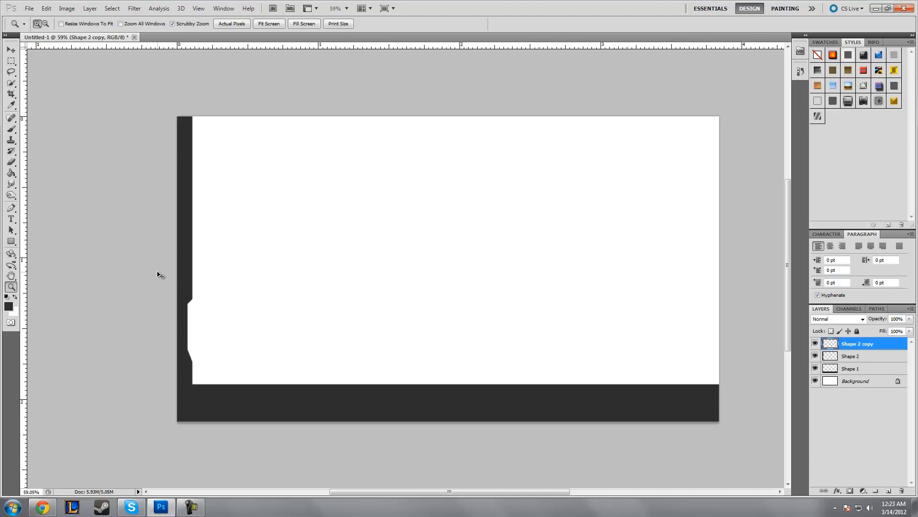
click(46, 9)
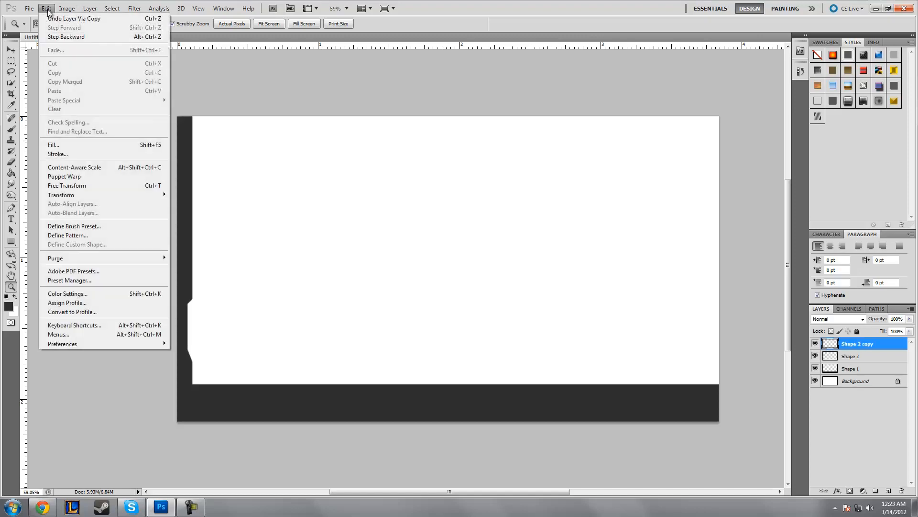
mouse_move(59, 198)
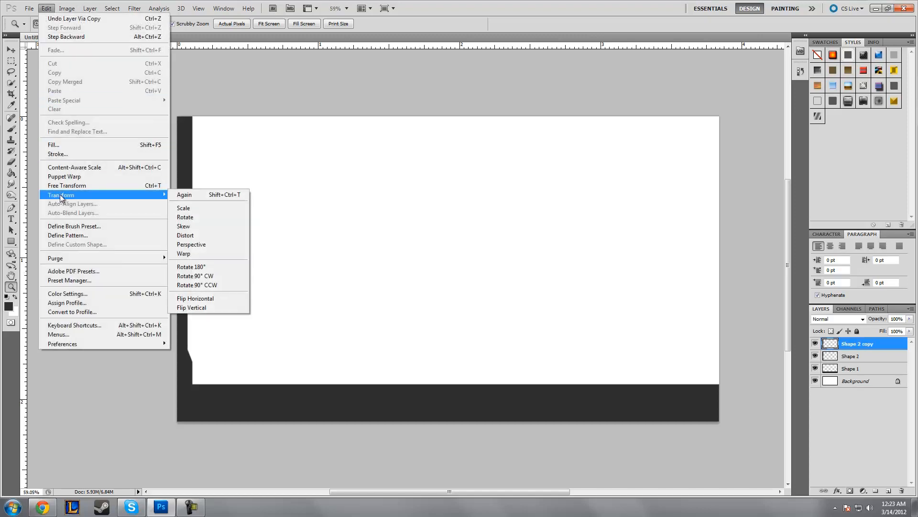
click(205, 299)
Step: Move the flipped strip copy to the canvas's right edge and nudge it until its visible width matches the left strip
key(v)
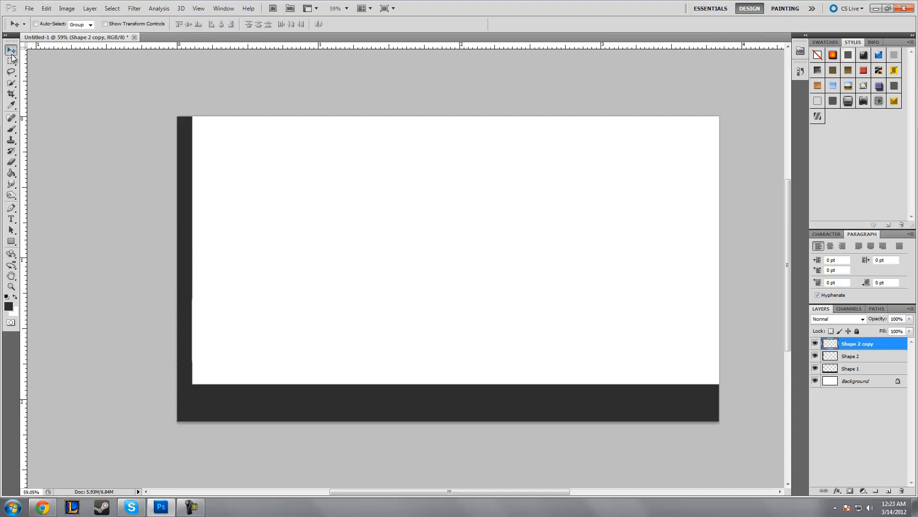
drag(203, 258, 765, 290)
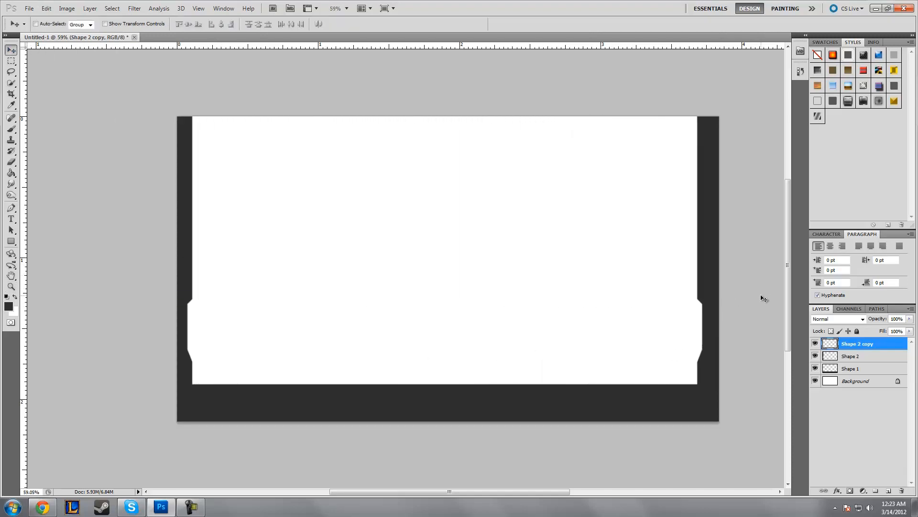
key(Right)
key(Right)
key(Right)
key(Right)
key(Right)
key(Right)
key(Right)
key(Right)
key(Right)
key(Right)
key(Right)
key(Right)
key(Right)
key(Right)
key(Right)
key(Right)
key(Right)
key(Right)
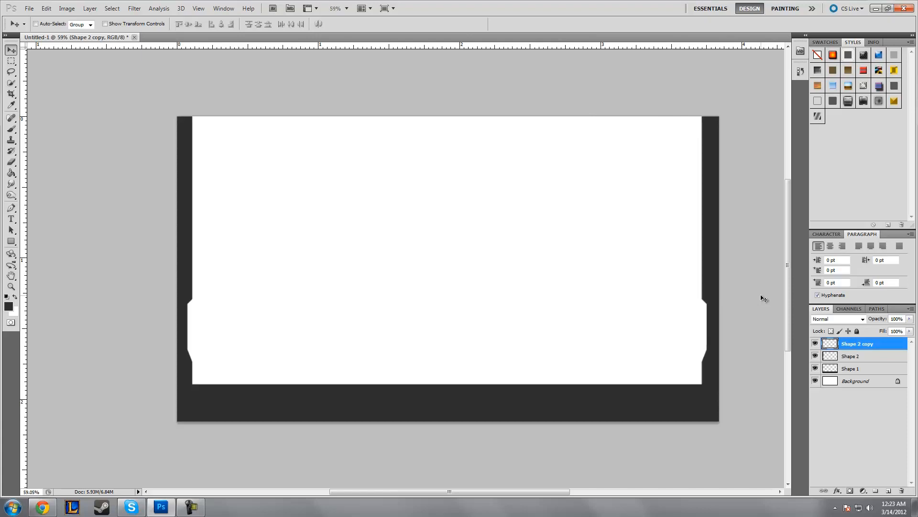
key(Right)
key(Right)
key(Right)
key(Right)
key(Right)
key(Right)
key(Right)
key(Right)
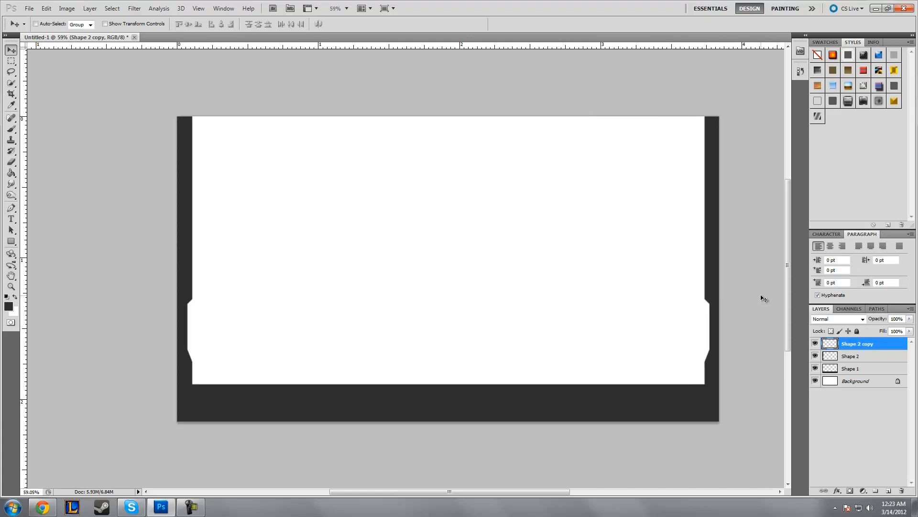
key(Right)
key(Right)
key(Right)
key(Left)
key(Left)
key(Left)
Step: On the Shape 1 layer, draw a closed Pen path over the bottom bar's upper left edge, with an angled end before the middle
click(843, 369)
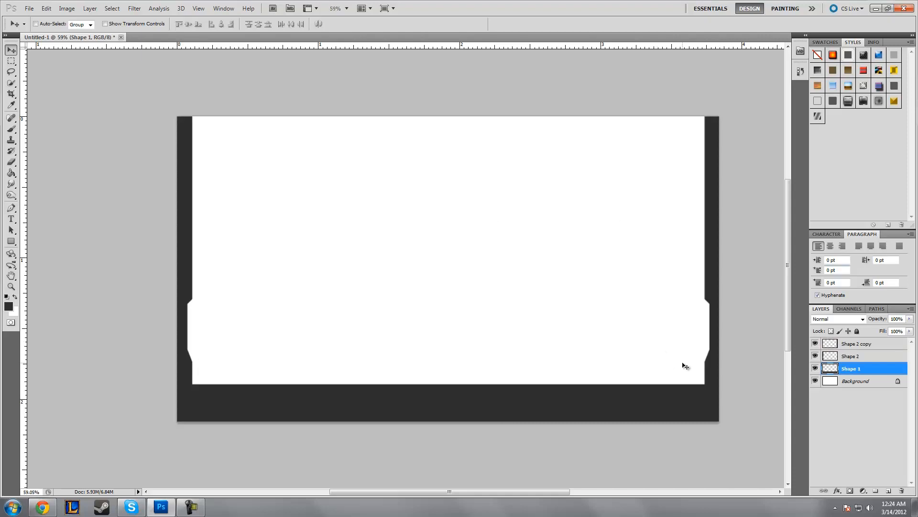
click(11, 287)
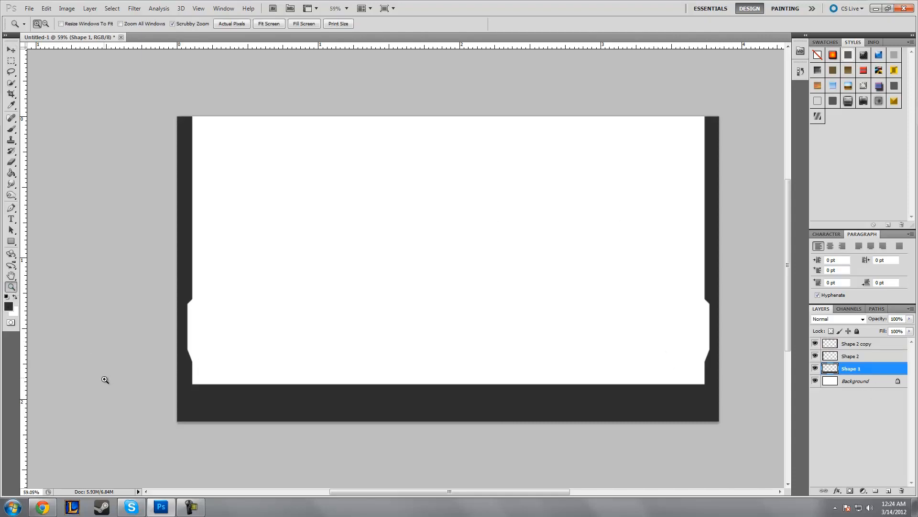
drag(128, 394, 166, 381)
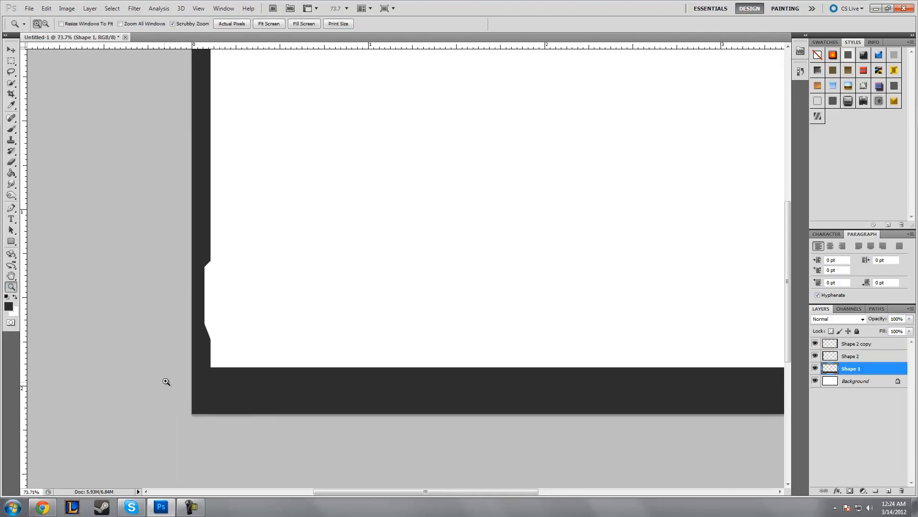
click(11, 208)
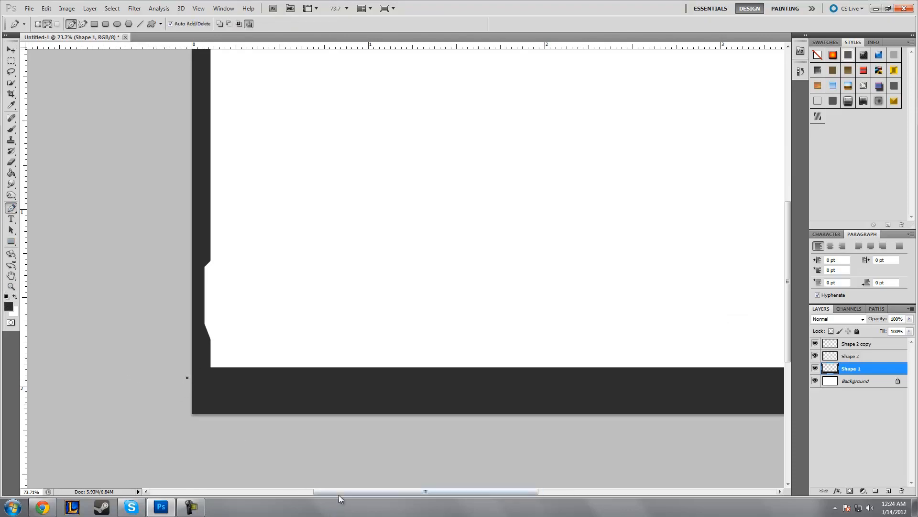
drag(338, 495, 367, 495)
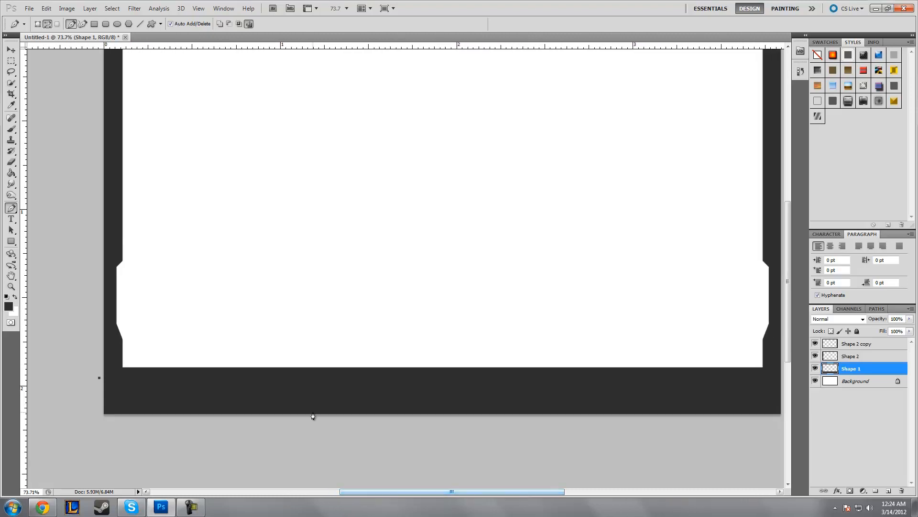
click(366, 378)
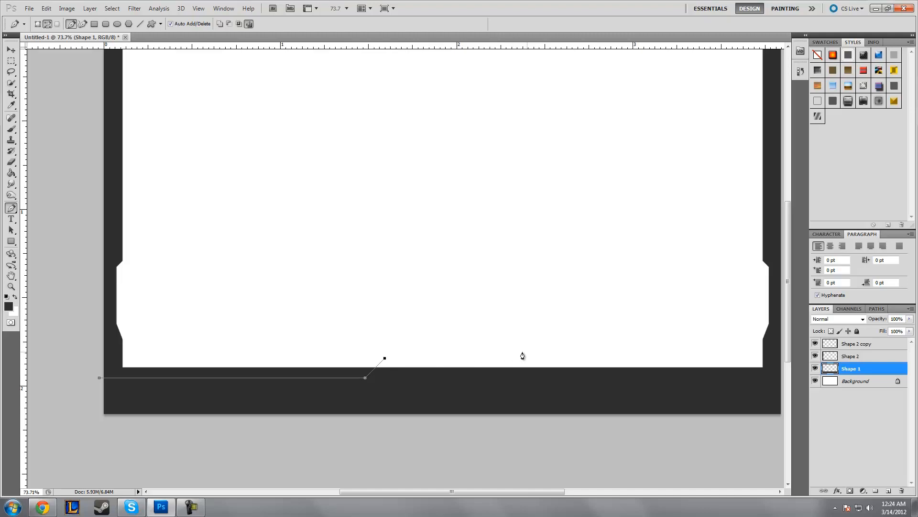
click(200, 289)
click(117, 310)
click(58, 381)
Step: Turn the path into a selection, delete that area from the bottom bar's left half and deselect
right_click(193, 329)
click(238, 373)
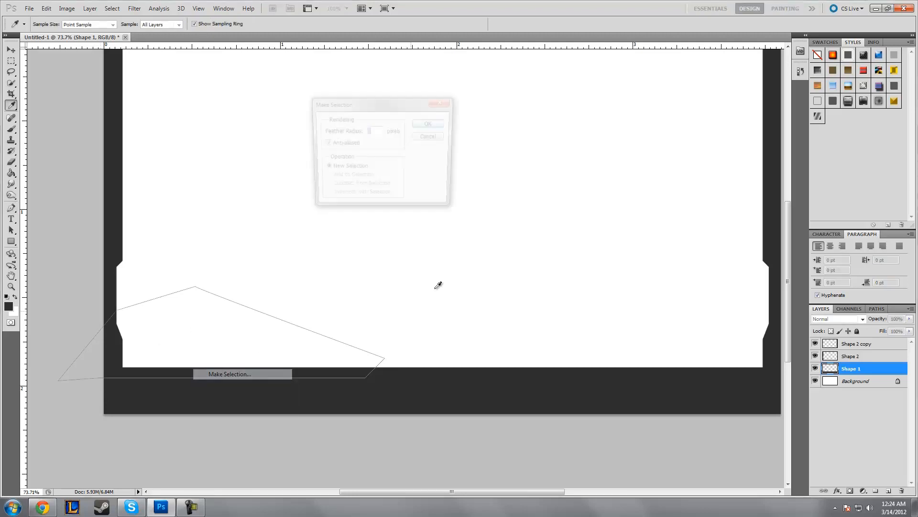
click(436, 128)
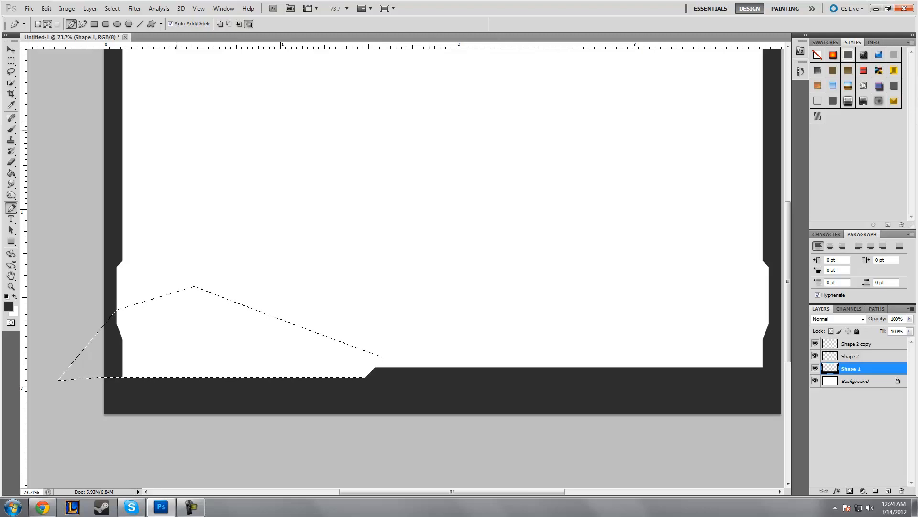
key(m)
right_click(232, 328)
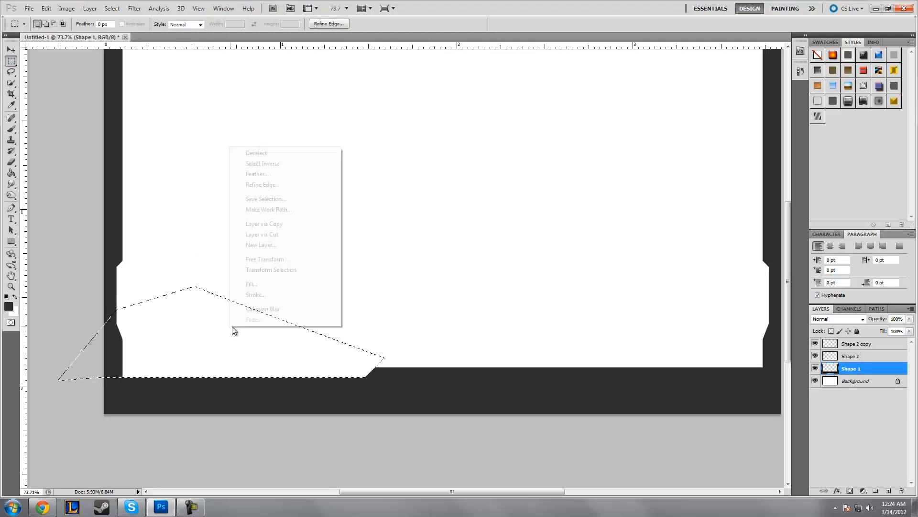
click(265, 156)
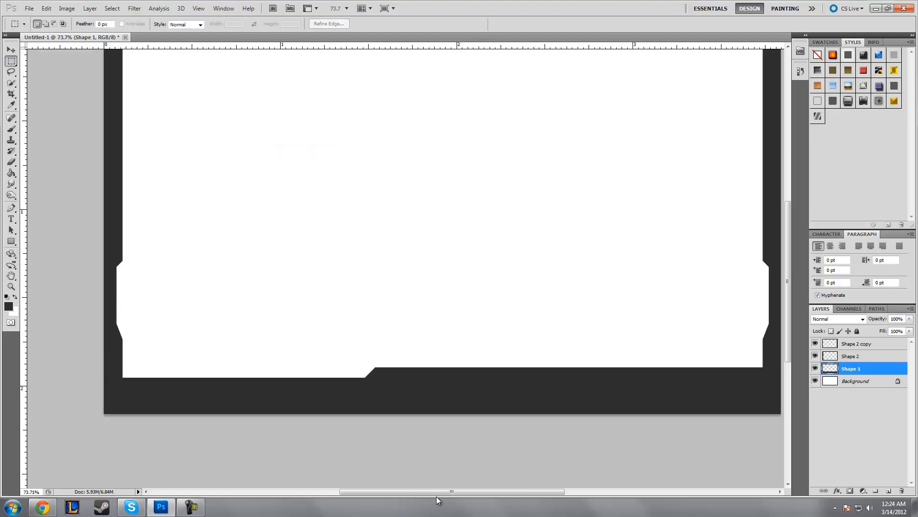
Step: Select the right part of the bottom bar with a rectangular marquee starting just past the canvas middle, delete it and deselect
drag(444, 493, 459, 489)
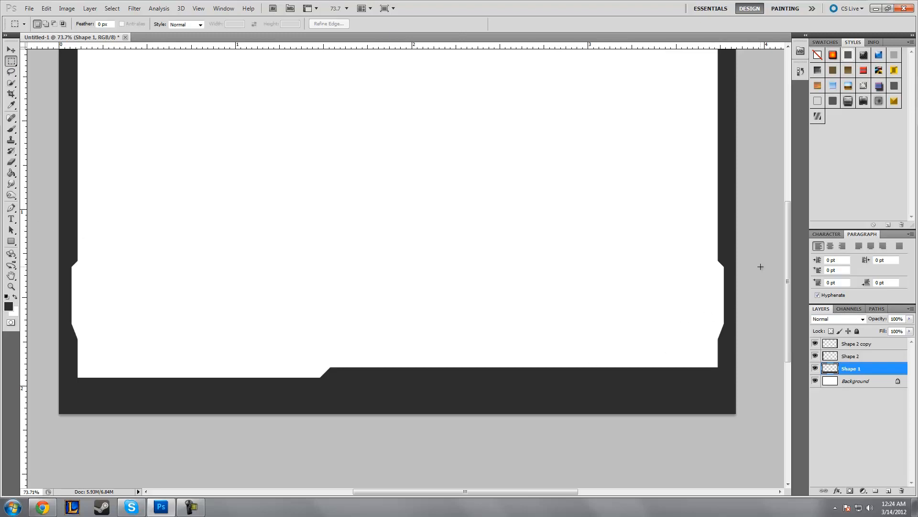
drag(704, 378, 379, 342)
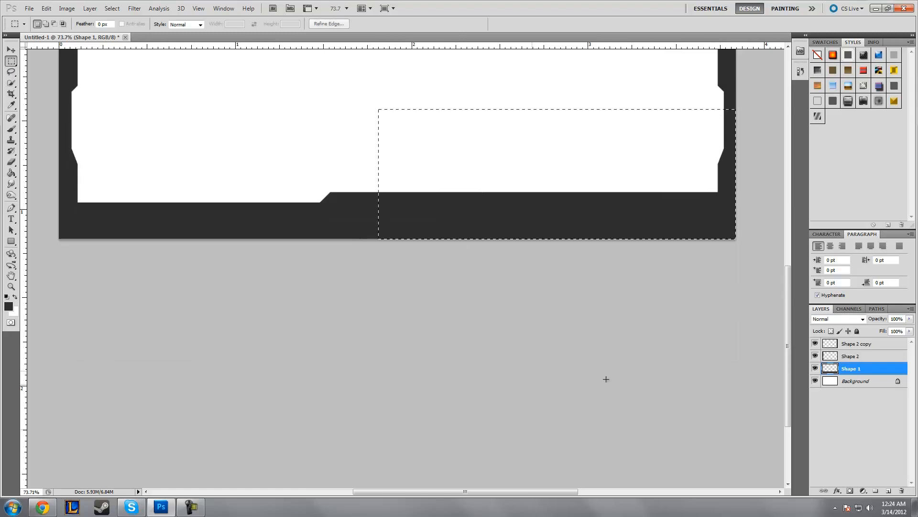
scroll(591, 383, up, 2)
scroll(587, 384, up, 3)
mouse_move(458, 318)
mouse_down()
mouse_move(501, 322)
mouse_move(457, 325)
mouse_up()
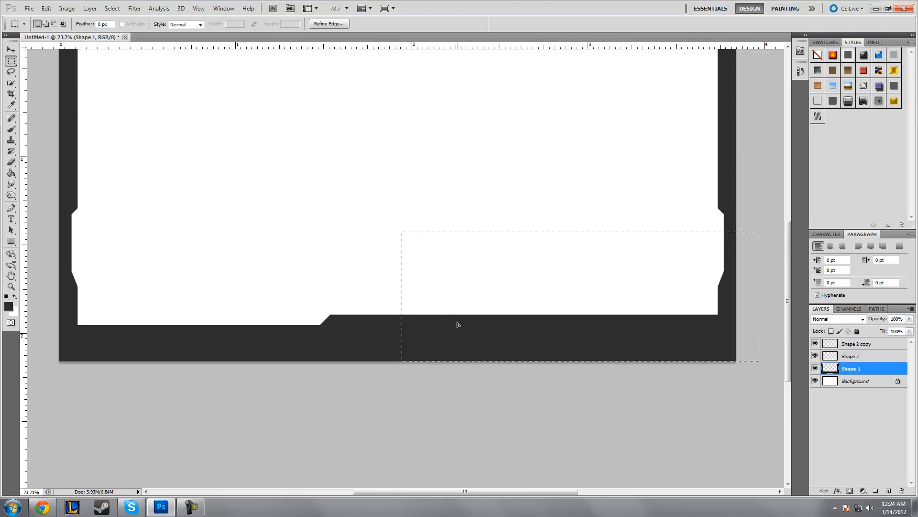
right_click(521, 308)
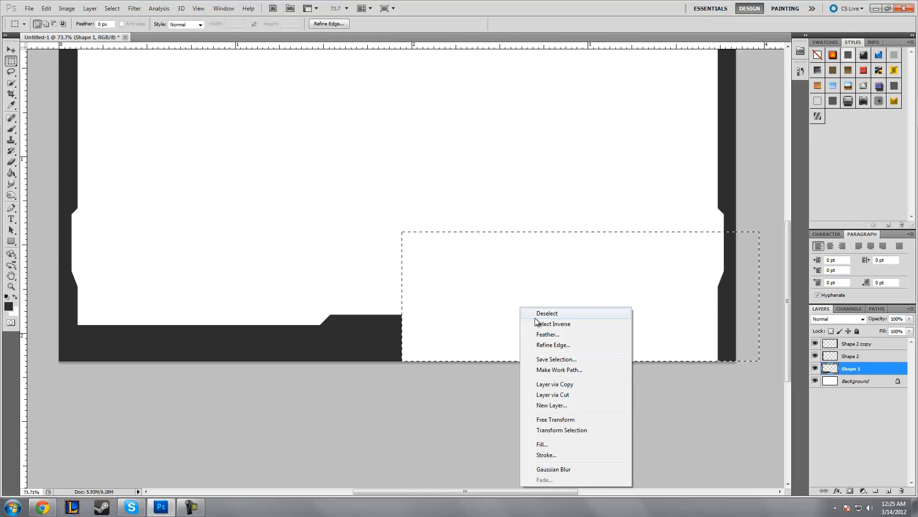
click(537, 313)
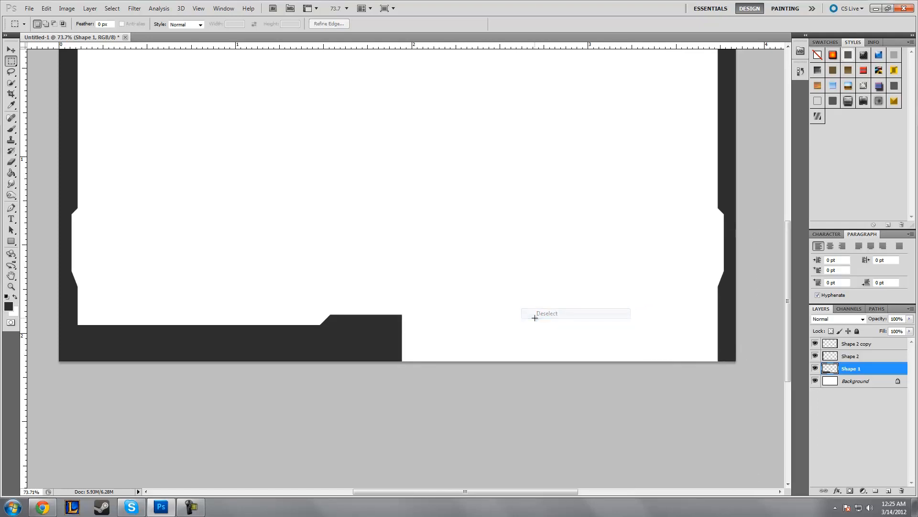
right_click(8, 63)
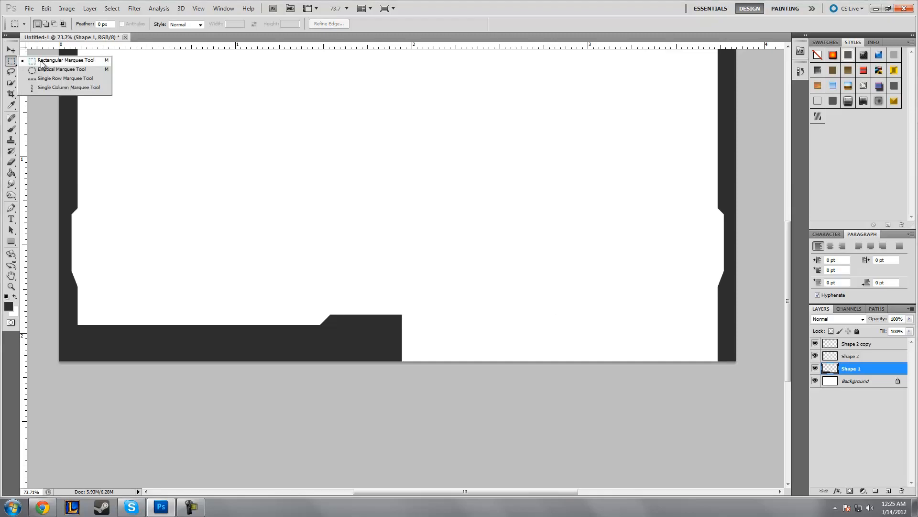
click(66, 60)
drag(749, 226, 412, 368)
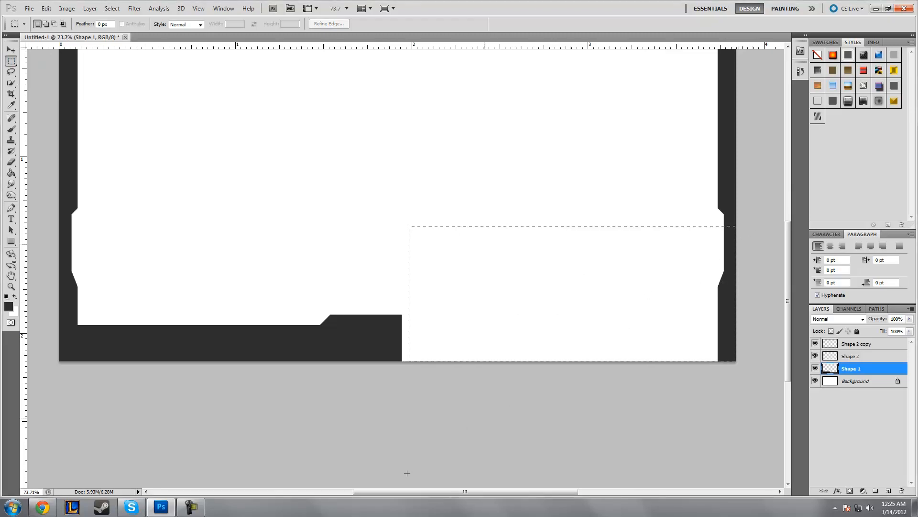
right_click(474, 310)
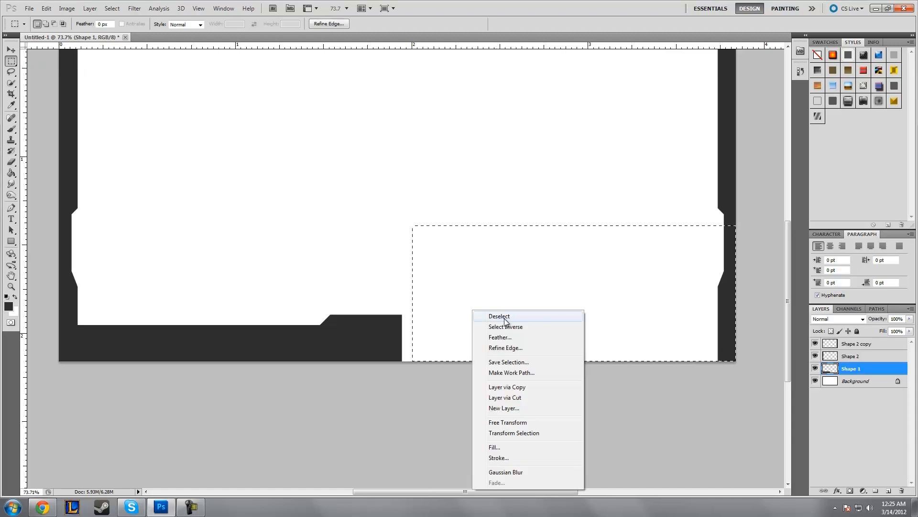
right_click(534, 267)
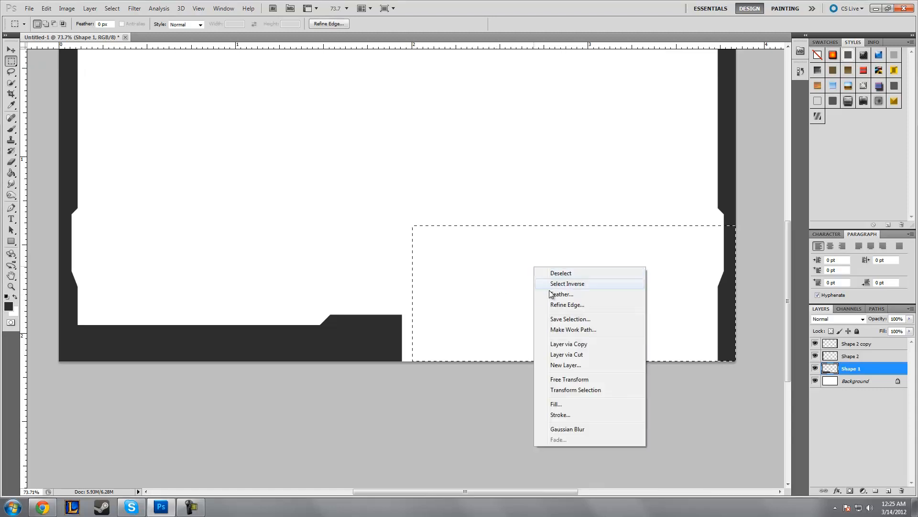
click(561, 273)
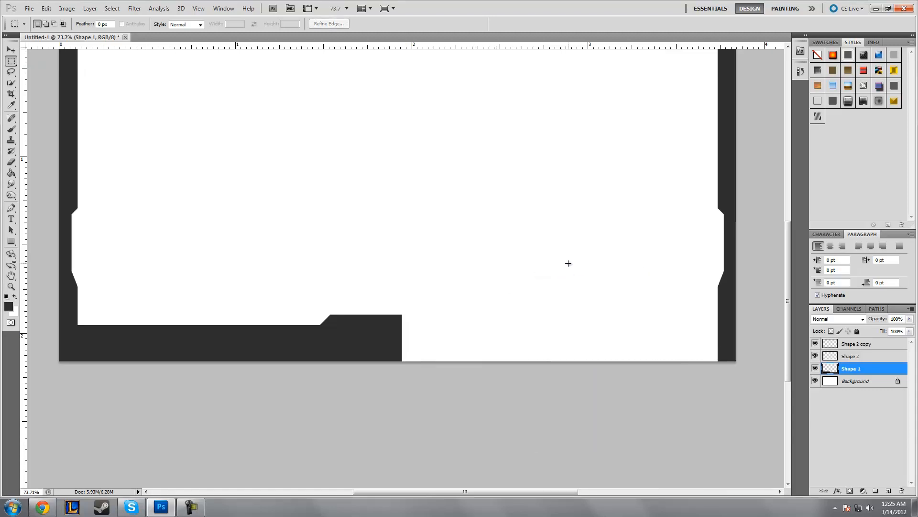
Step: Duplicate the Shape 1 layer, flip the copy horizontally and move it left until it joins the original bottom bar half
key(ctrl+j)
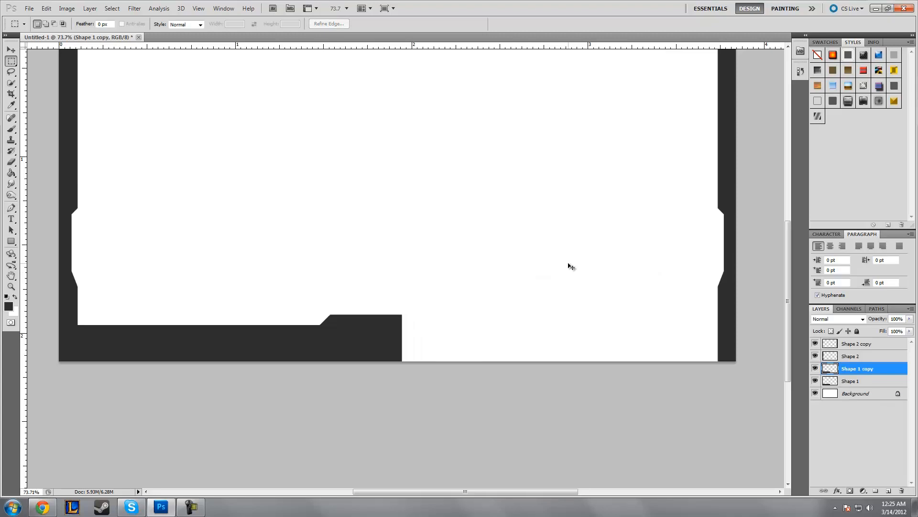
click(46, 8)
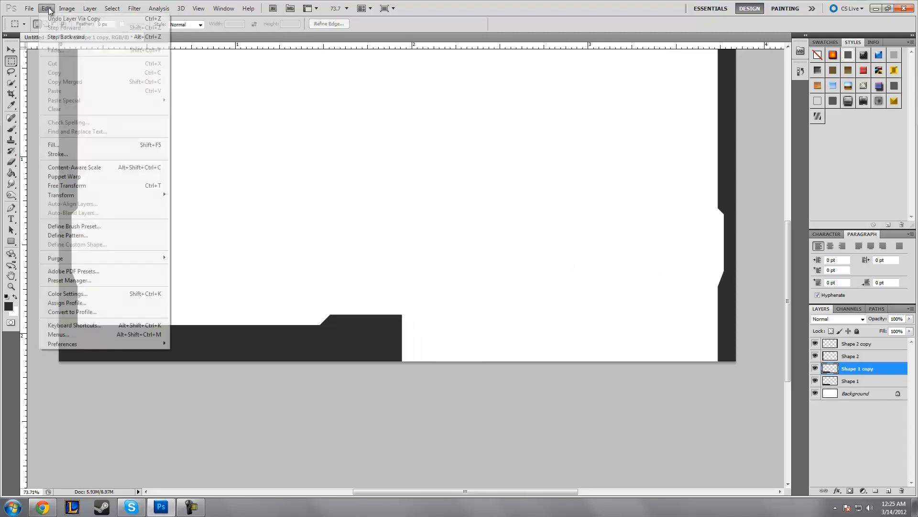
mouse_move(86, 196)
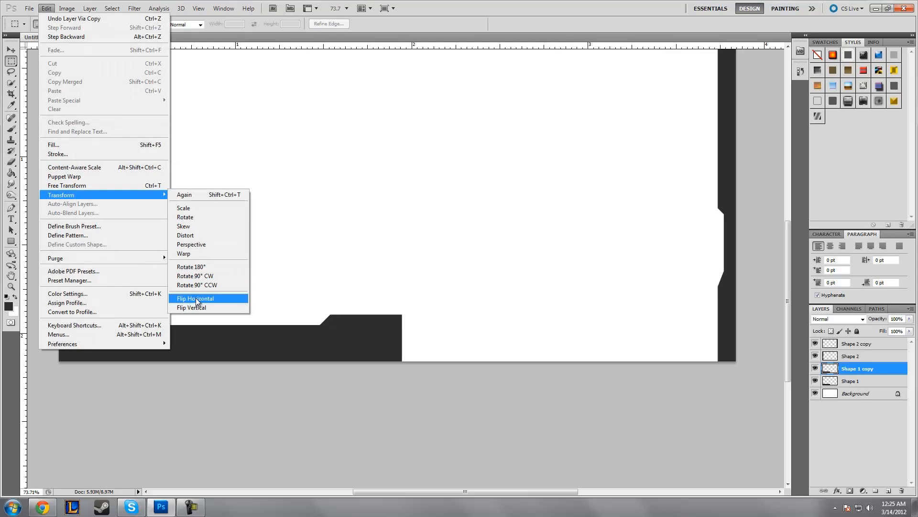
click(196, 297)
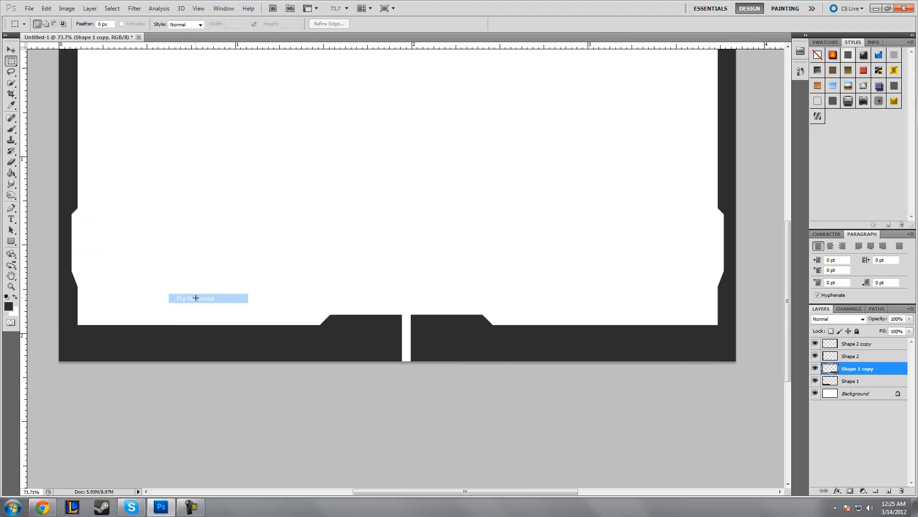
click(10, 50)
drag(445, 344, 430, 345)
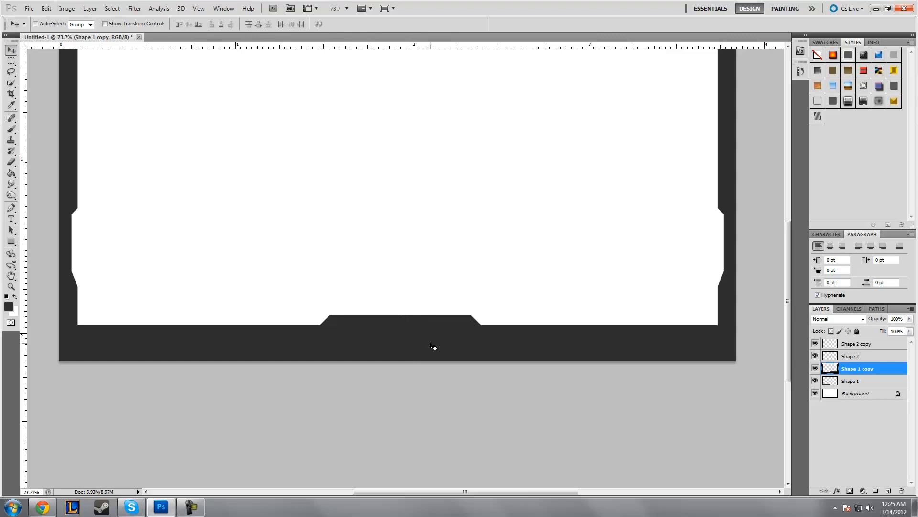
Step: Select Shape 1 and Shape 1 copy together and nudge the bottom bar left, then slightly back right, to adjust the raised middle section
click(11, 286)
drag(475, 291, 450, 303)
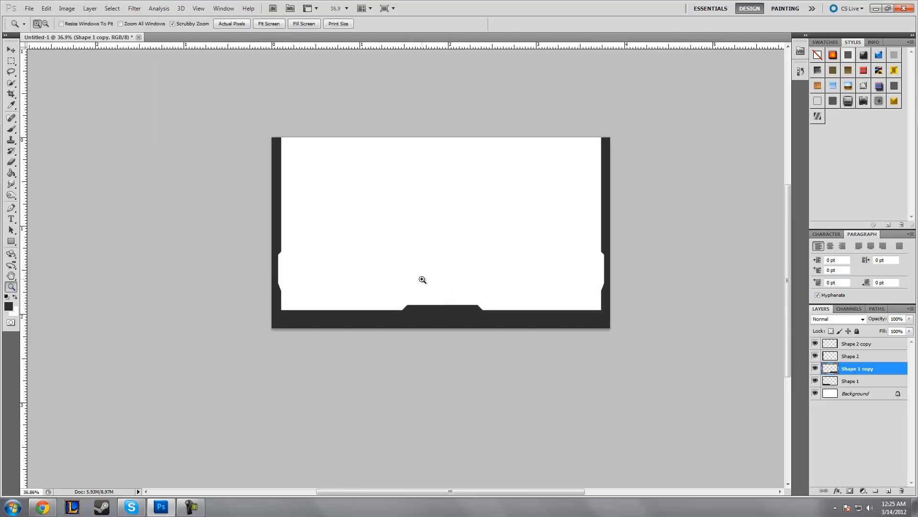
drag(445, 269, 475, 287)
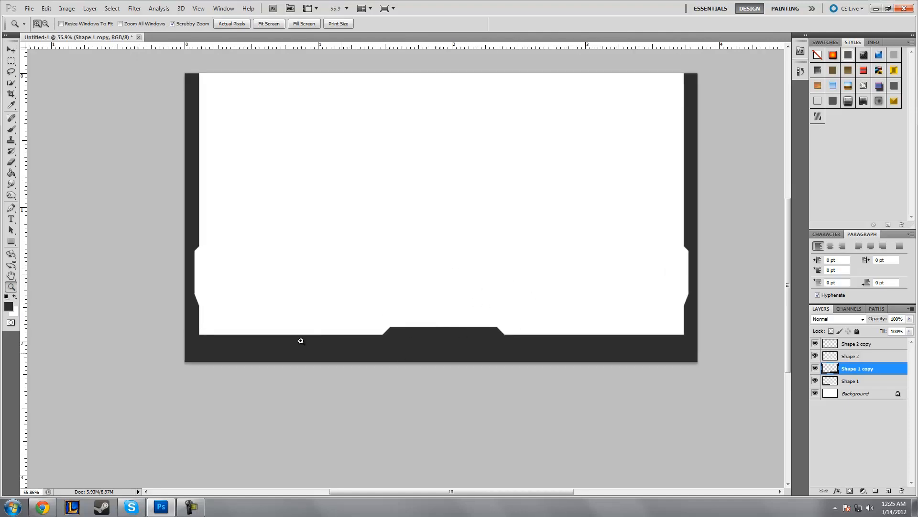
shift+click(855, 380)
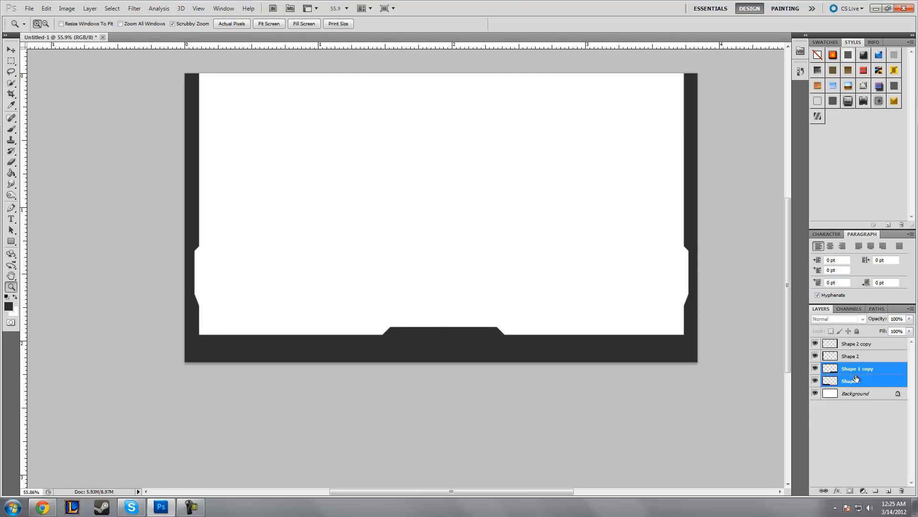
click(11, 49)
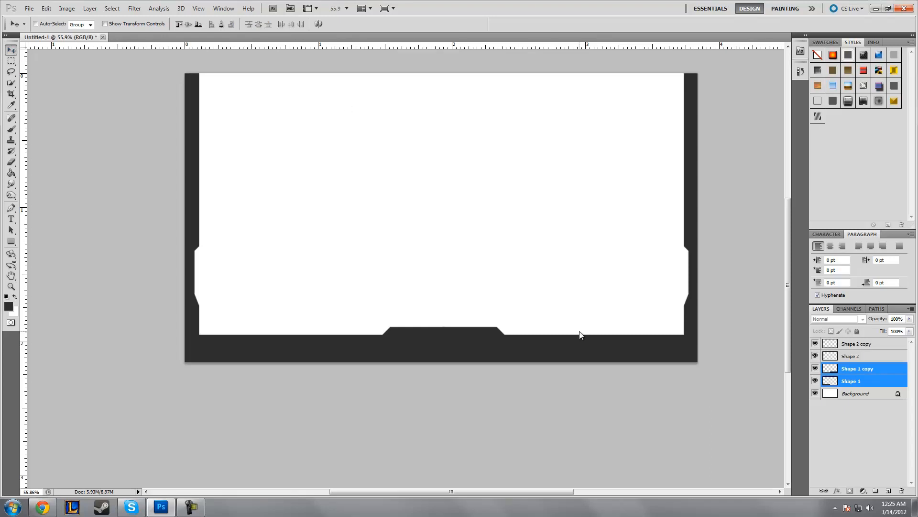
key(Left)
key(Left)
key(Left)
key(Left)
key(Left)
key(Left)
key(Left)
key(Left)
key(Left)
key(Left)
key(Left)
key(Right)
key(Right)
key(Right)
key(Right)
key(Right)
Step: Try a small rectangle shape inside the bottom bar near the canvas's lower right corner and undo it
click(11, 286)
drag(450, 301, 466, 302)
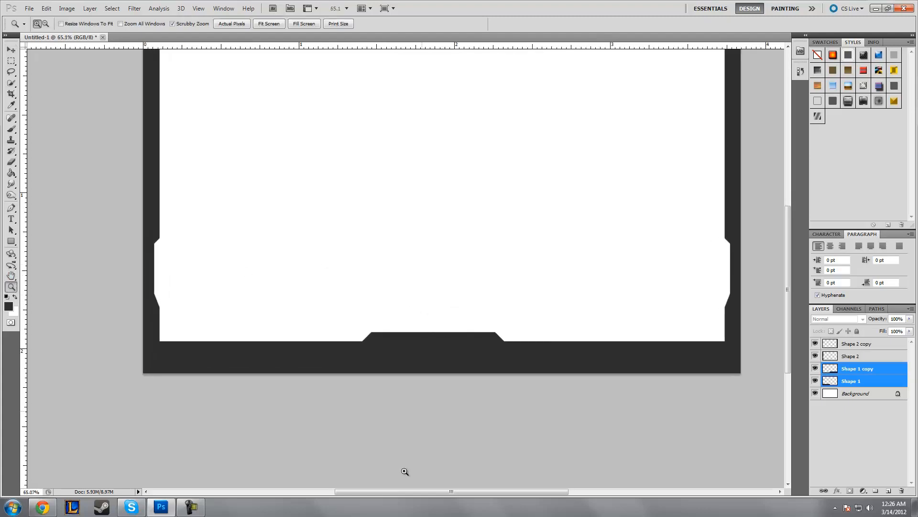
mouse_move(400, 492)
mouse_down()
mouse_move(412, 492)
mouse_move(399, 490)
mouse_up()
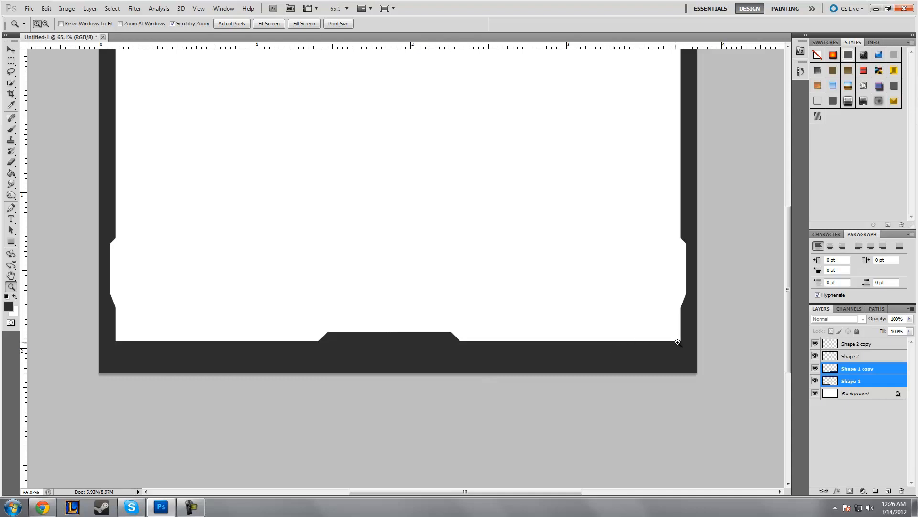
drag(706, 330, 715, 324)
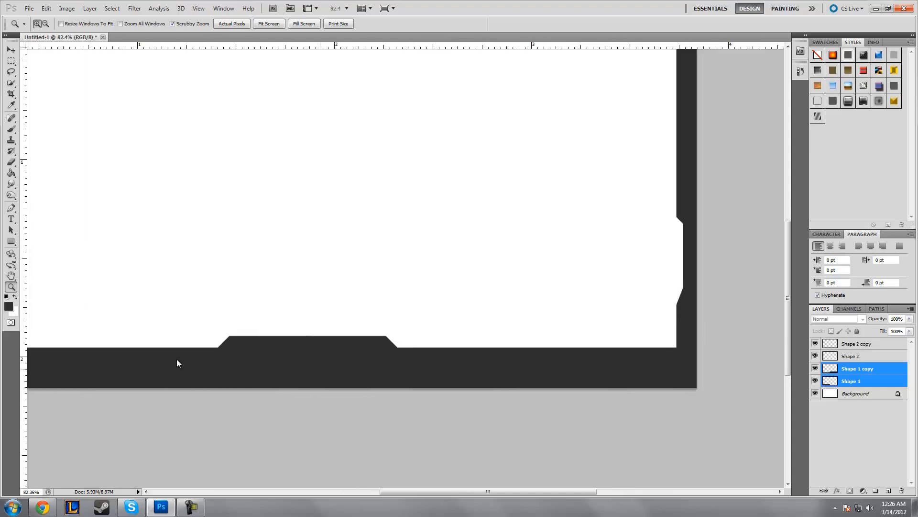
mouse_move(472, 494)
mouse_down()
mouse_move(444, 495)
mouse_move(472, 496)
mouse_up()
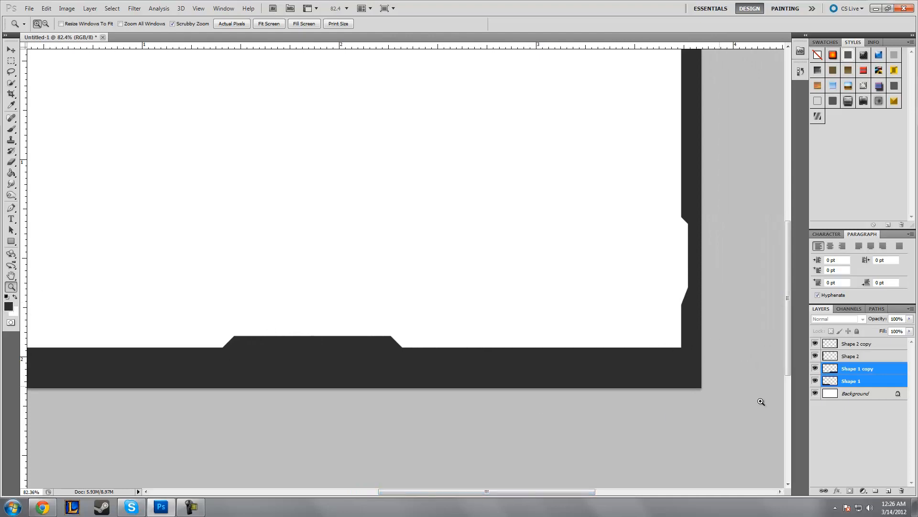
click(11, 241)
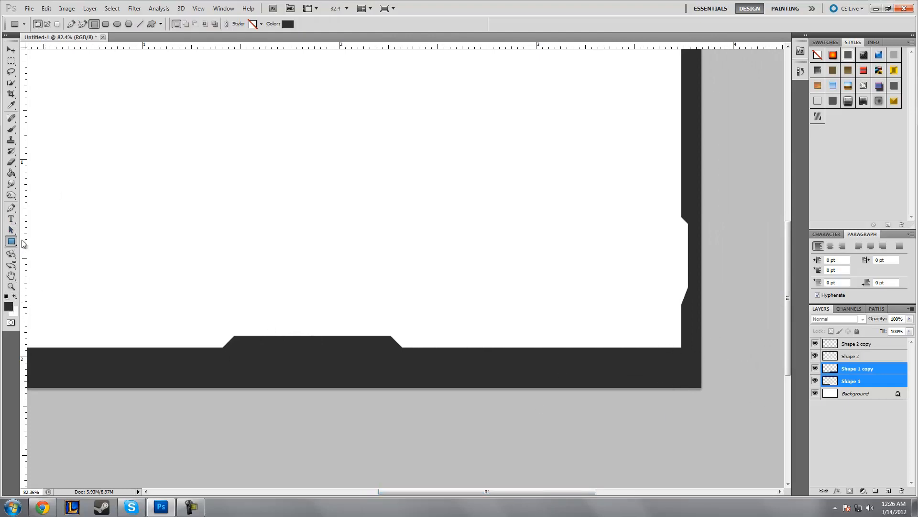
click(11, 241)
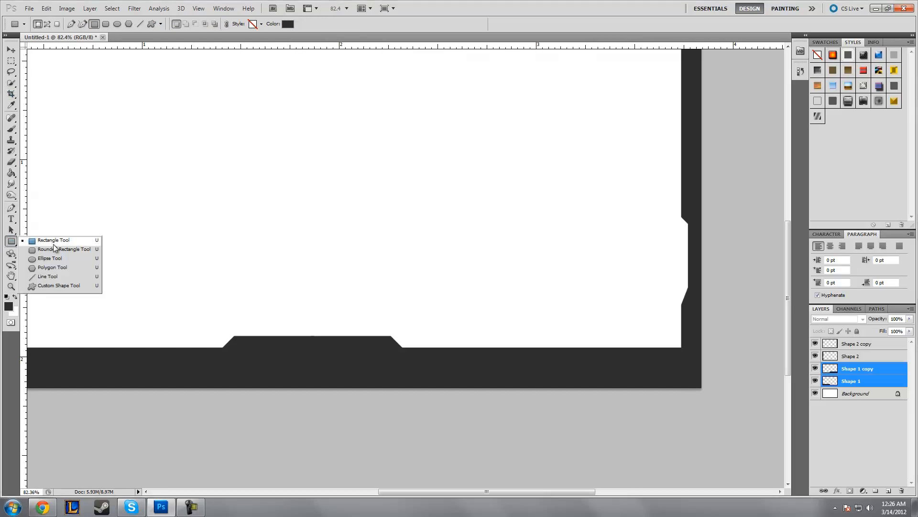
drag(610, 362, 668, 380)
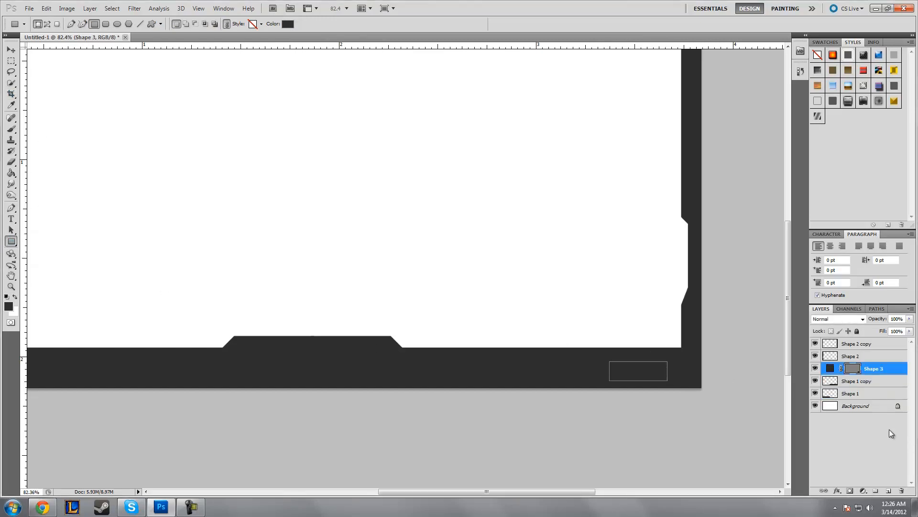
key(ctrl+z)
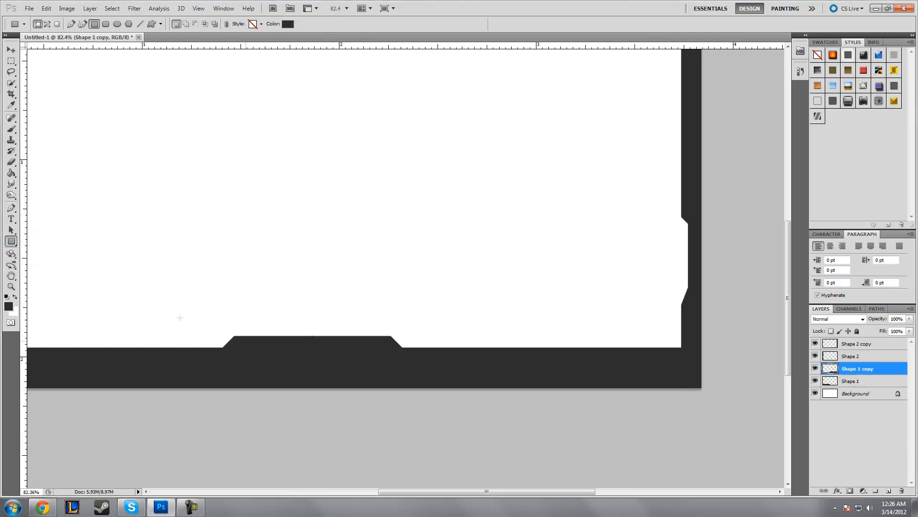
Step: Select all four shape layers from Shape 2 copy to Shape 1 and convert them into one smart object
click(11, 286)
drag(179, 225, 155, 241)
drag(392, 492, 351, 492)
drag(396, 222, 412, 224)
scroll(353, 244, up, 8)
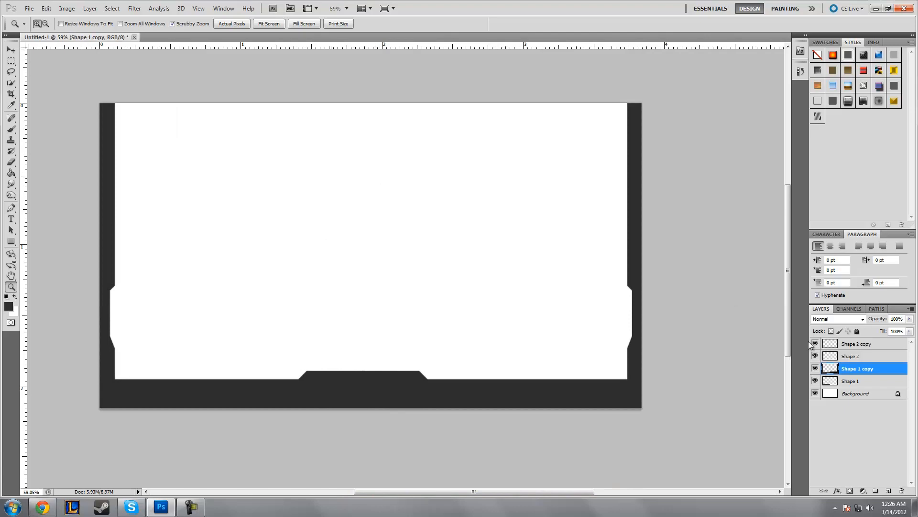
click(855, 345)
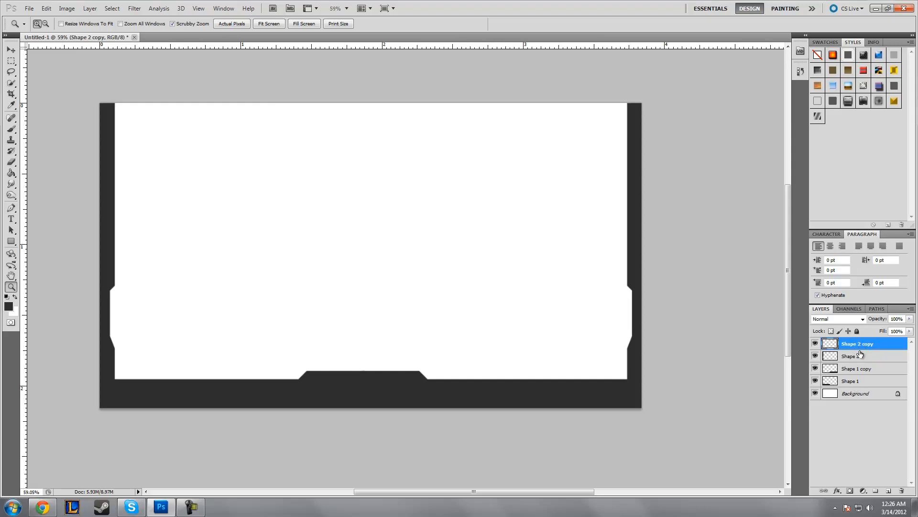
shift+click(857, 381)
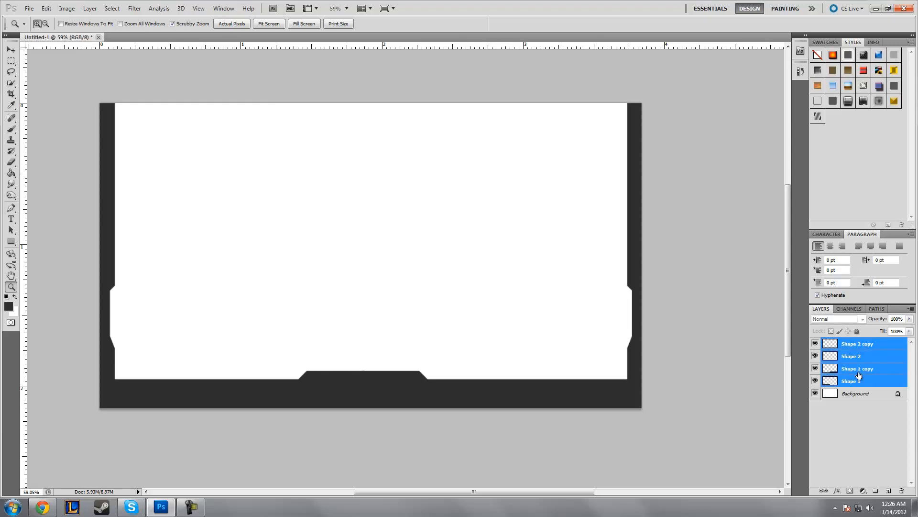
right_click(853, 345)
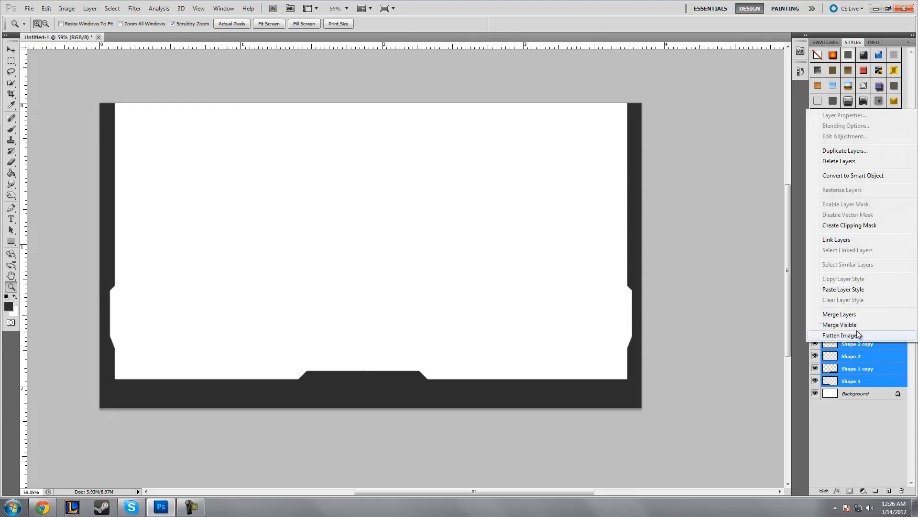
click(843, 175)
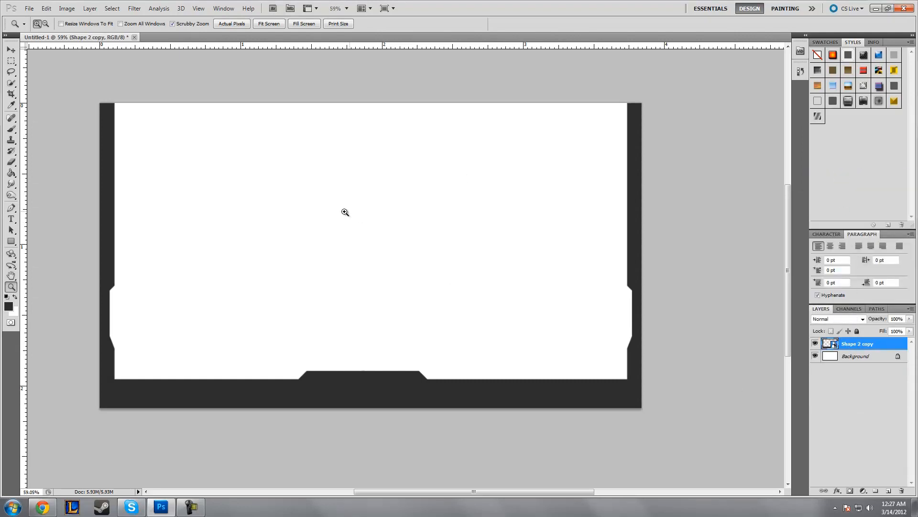
Step: Try shifting the combined border on the canvas and undo the move
click(341, 215)
click(11, 50)
mouse_move(243, 205)
mouse_down()
mouse_move(214, 199)
mouse_move(261, 211)
mouse_move(238, 209)
mouse_up()
key(ctrl+z)
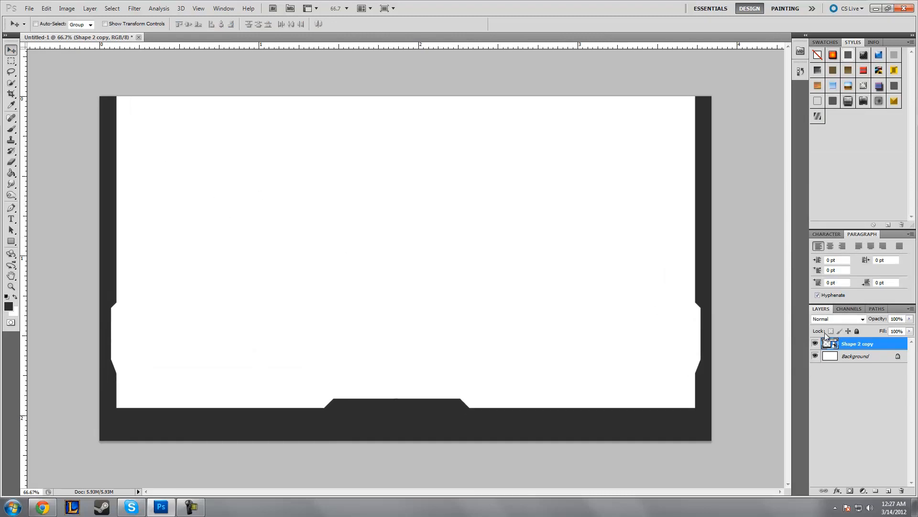
Step: Rasterize the combined border's smart object layer, Shape 2 copy
right_click(850, 344)
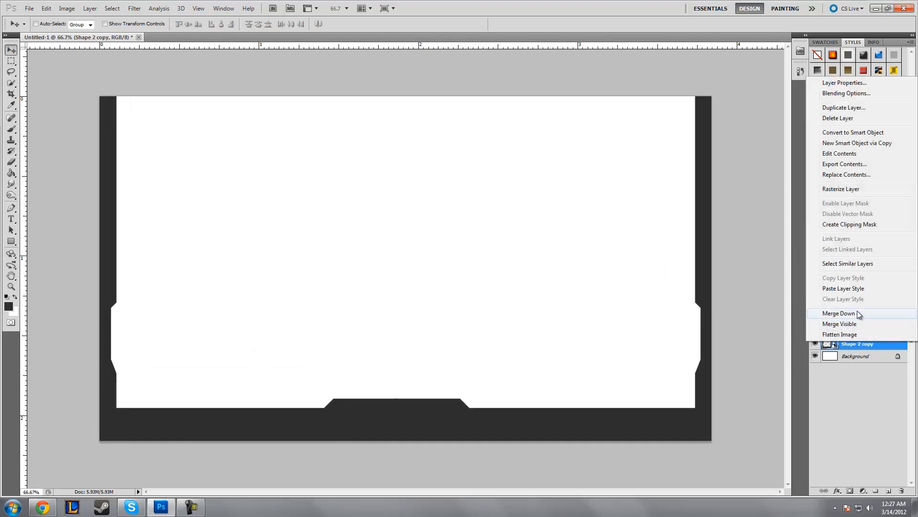
click(837, 191)
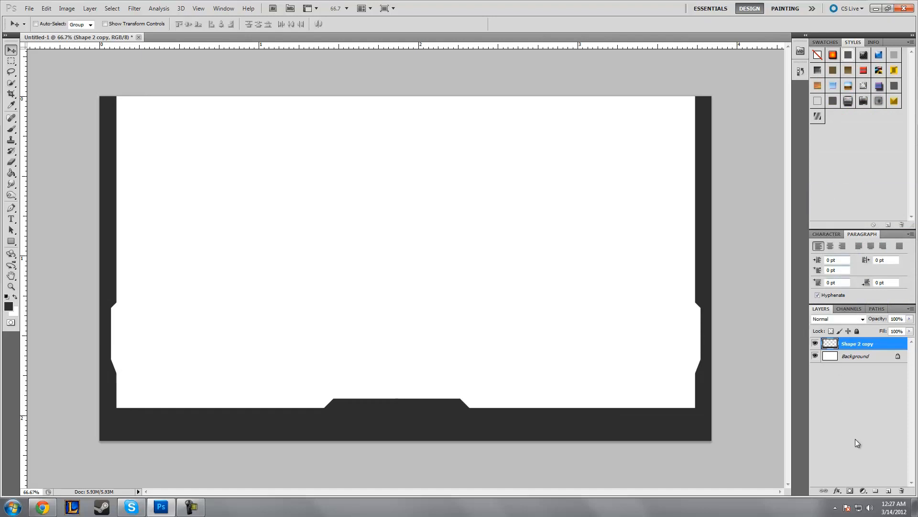